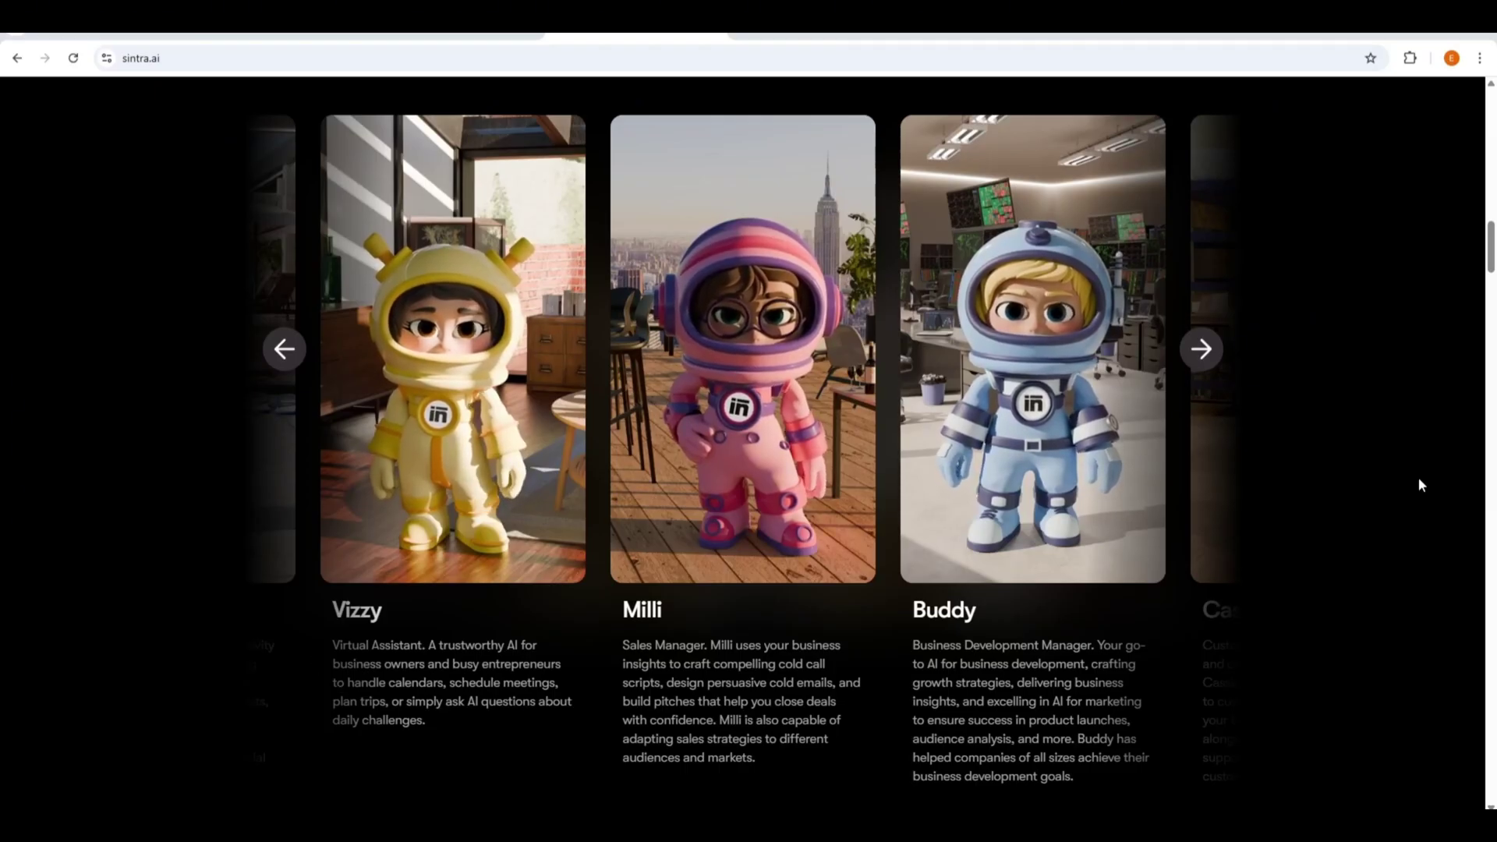
Browse the helper carousel to Soshie, Vizzy and Milli, then open Dexter's chat from the Helpers grid
click(1208, 353)
double_click(1210, 352)
double_click(1216, 355)
click(1217, 352)
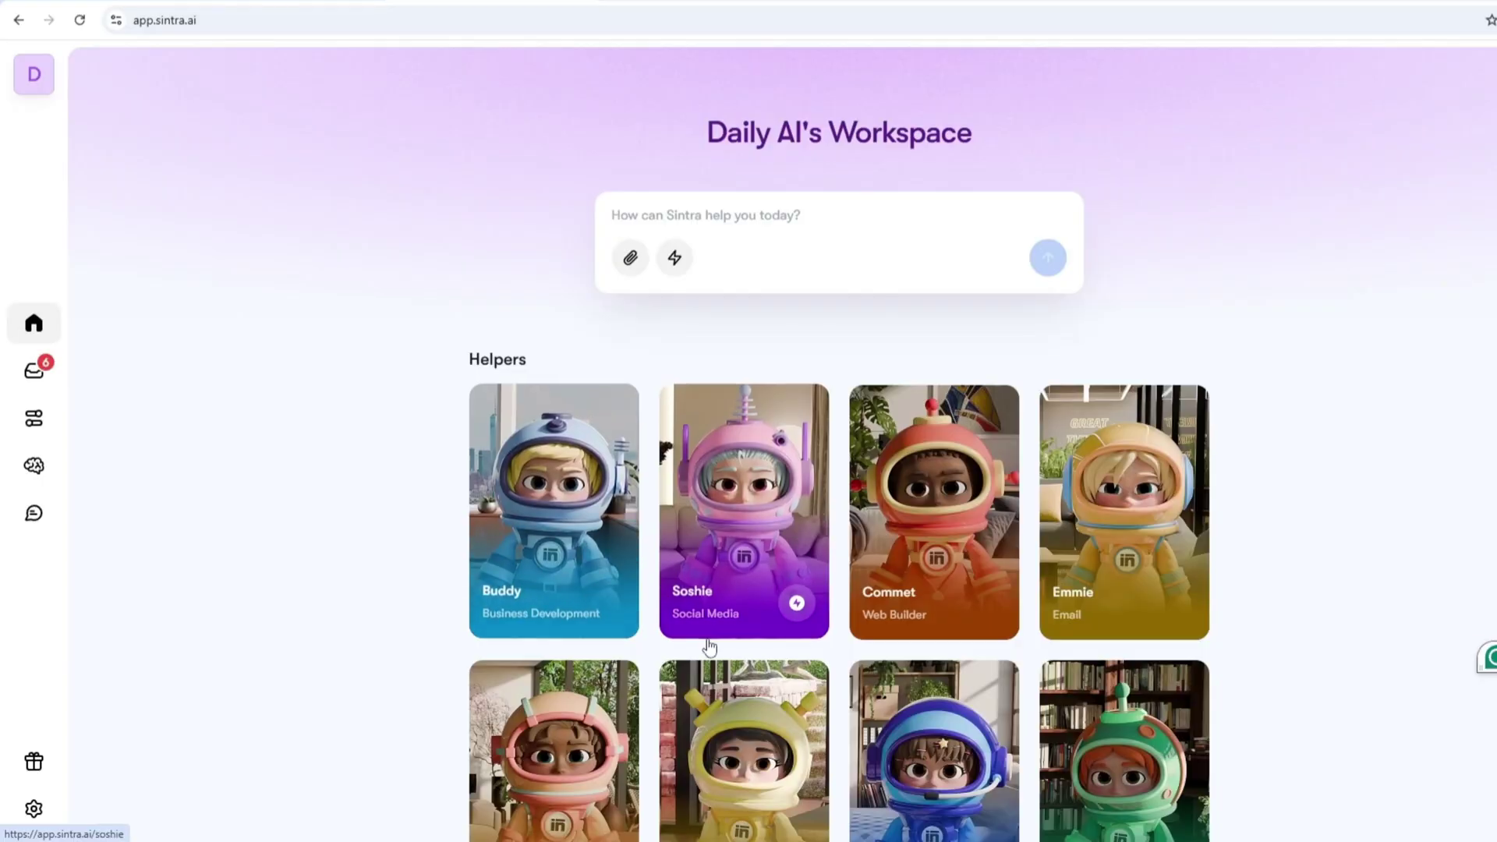
scroll(708, 638, down, 1)
scroll(678, 655, down, 2)
click(576, 566)
Ask Dexter how it can help the business, then highlight 'What I Can Do' and the Brain AI bullet
text(What can you help my business with? Can you list all the features you offer for businesses, and explain what you need from me to make each feature work? For example — do you need me to upload any data, connect integrations, or answer specific questions?)
click(1245, 558)
drag(684, 178, 803, 170)
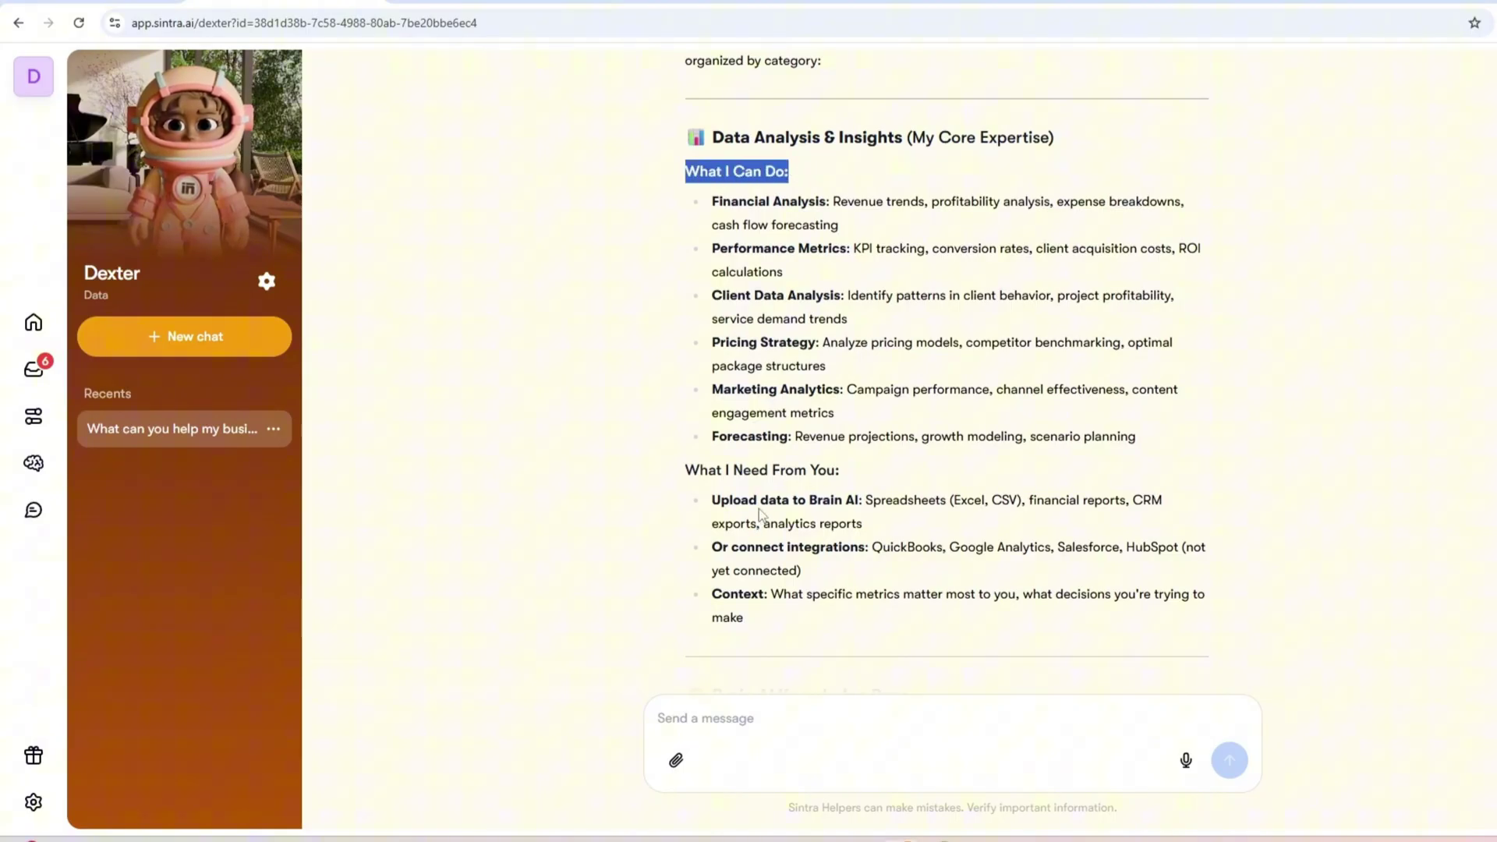
drag(712, 500, 909, 536)
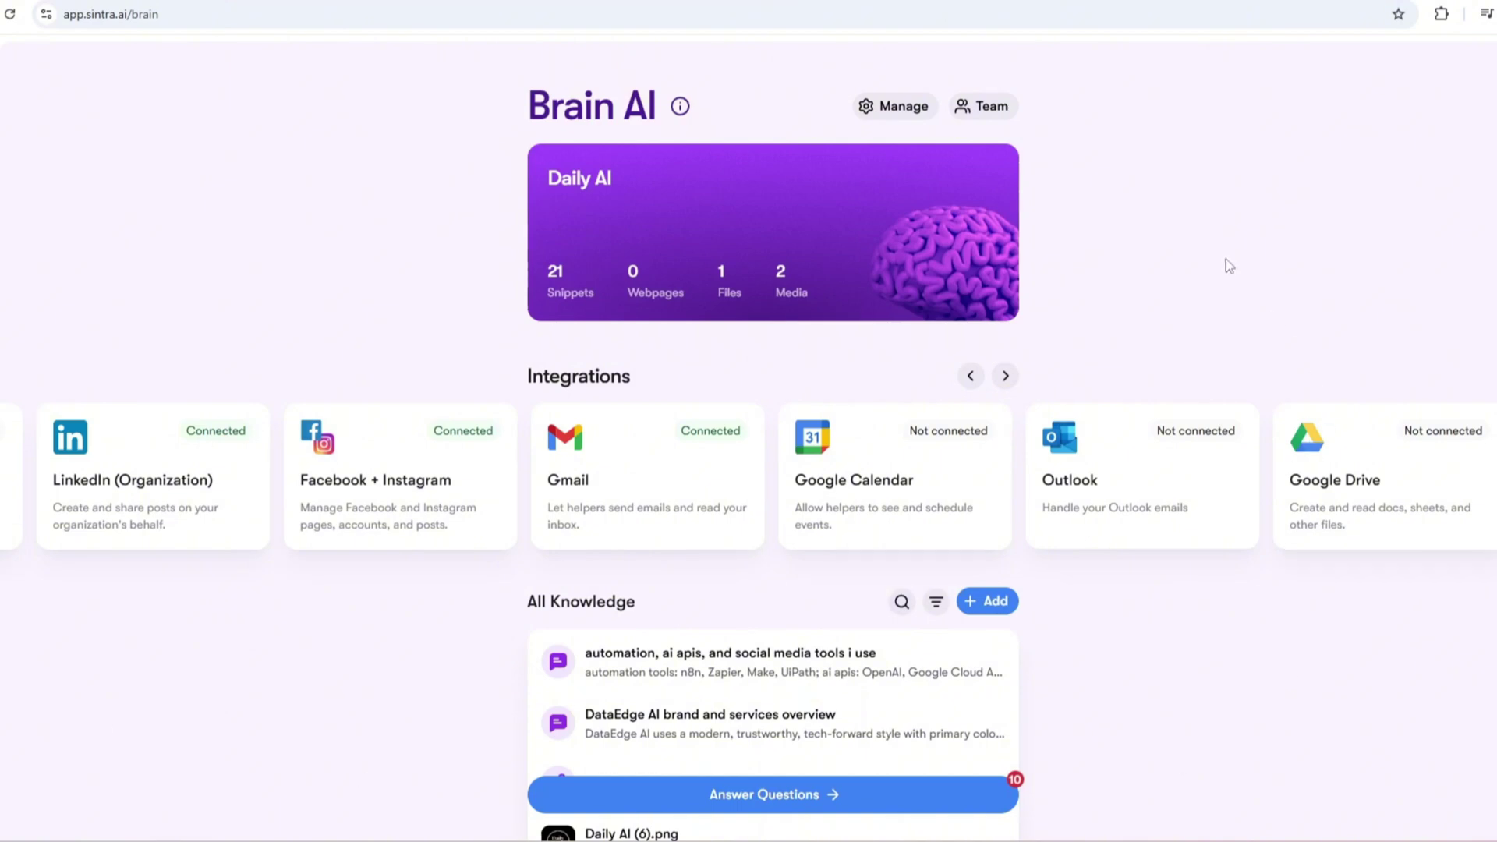
In Brain AI, start adding knowledge and browse the Memory, Webpage and Files & Media tabs
scroll(1226, 261, down, 5)
scroll(1218, 273, down, 3)
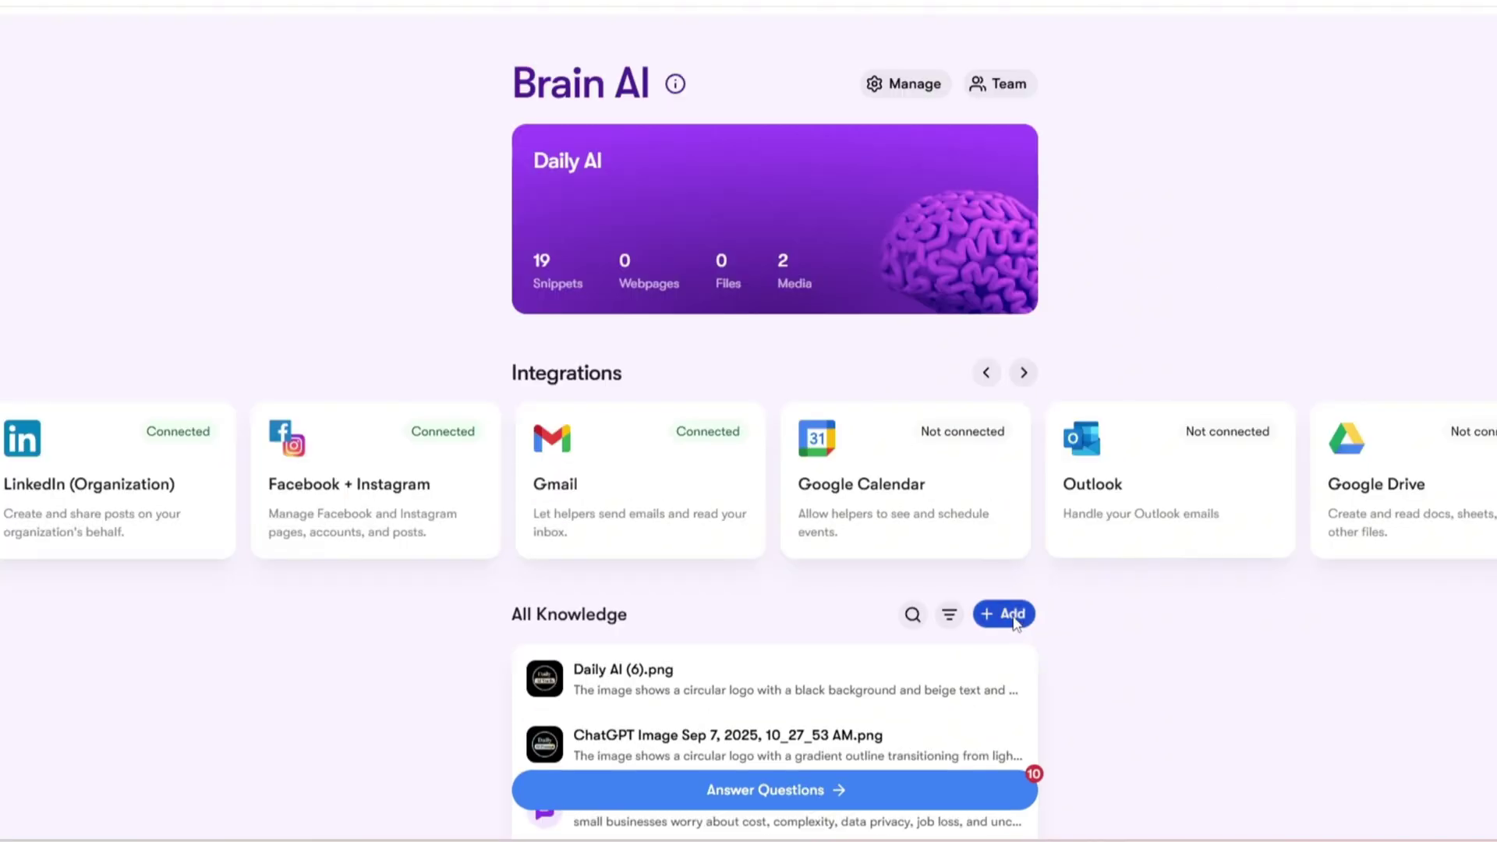
click(1013, 616)
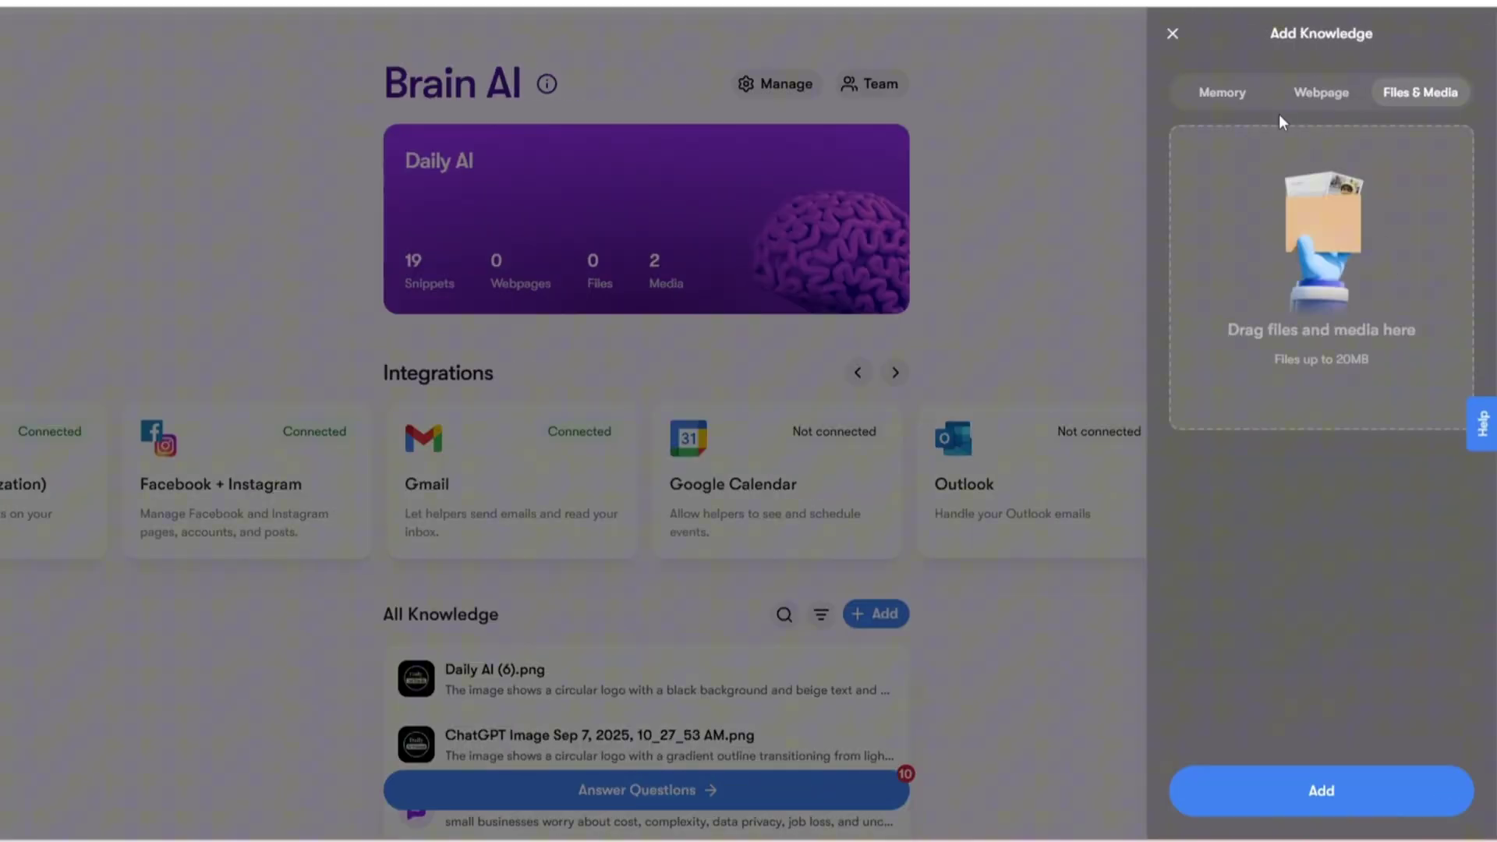
click(1225, 94)
click(1322, 94)
click(1447, 100)
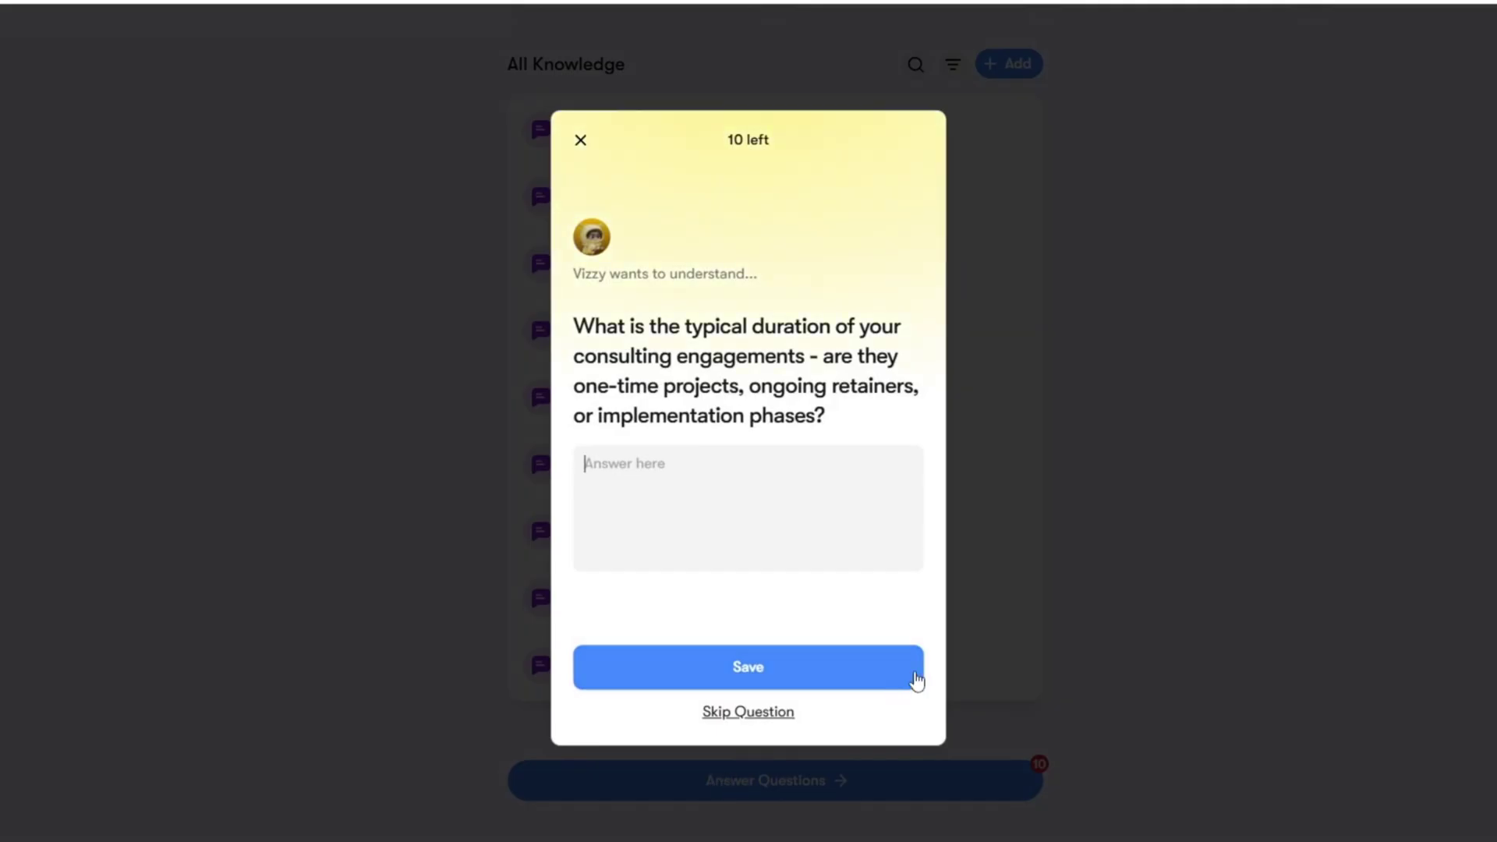
Paste and save answers to the first Brain AI knowledge questions, including the hands-on AI question
key(ctrl+v)
click(858, 667)
key(ctrl+v)
click(792, 668)
key(ctrl+v)
click(871, 678)
key(ctrl+v)
click(822, 669)
key(ctrl+v)
scroll(901, 442, down, 2)
click(825, 665)
Answer the remaining questions, including geographic area and experience, and dismiss the all-done message
key(ctrl+v)
scroll(897, 434, down, 2)
click(827, 668)
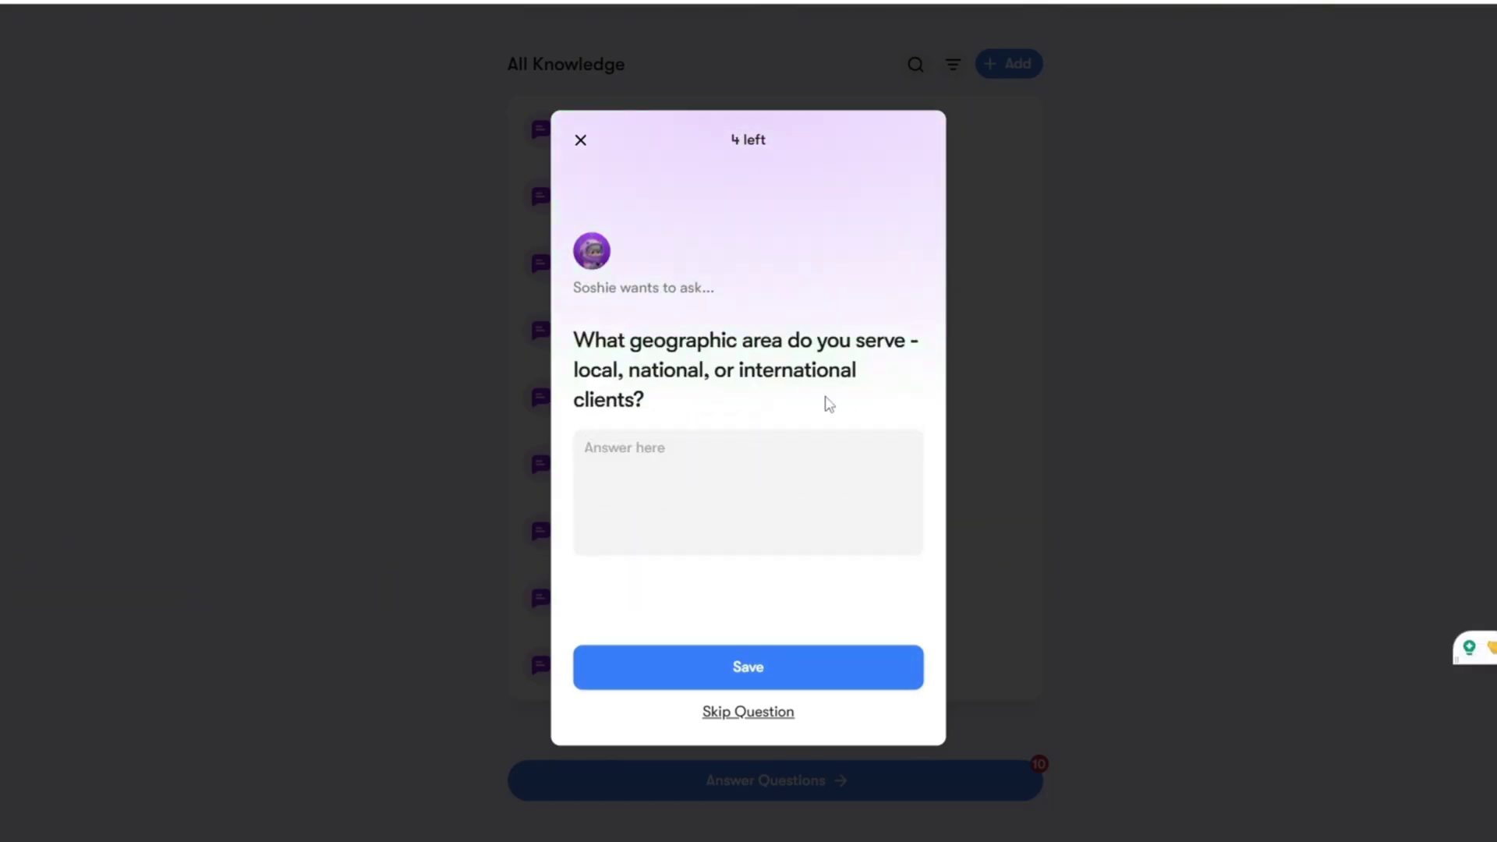
text(I work with clients internationally. My services are fully remote, allowing me to collaborate with AI tool companies and small businesses around the world. Whether it’s strategy, automation setup, or content creation, I adapt to different markets and time zones to deliver effective results globally.)
click(858, 672)
key(ctrl+v)
click(776, 675)
key(ctrl+v)
key(ctrl+v)
click(788, 672)
click(788, 668)
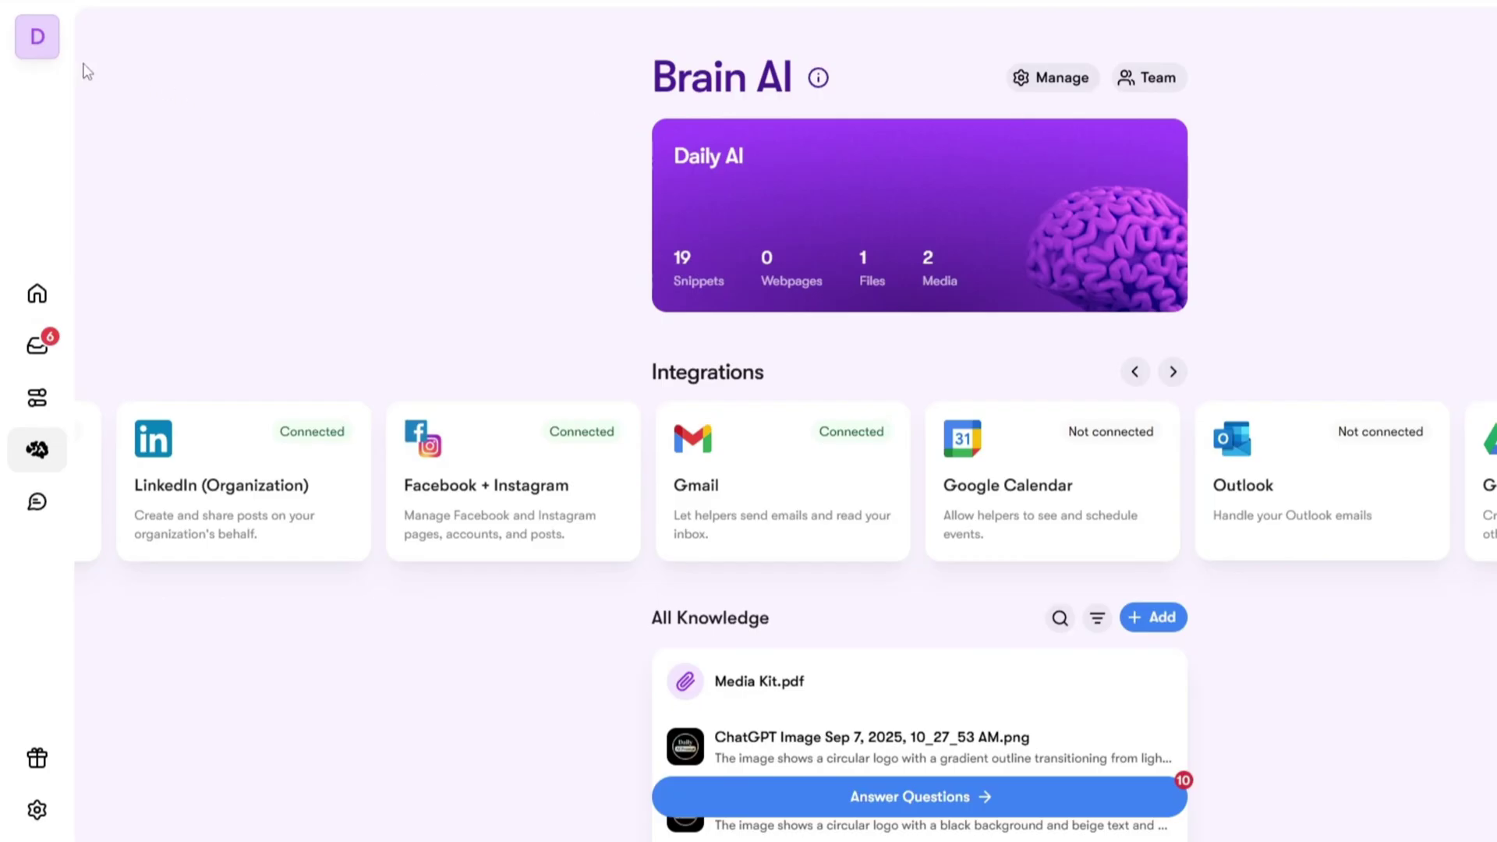
Start adding a workspace and toggle its Type between Personal and Team, then scroll the Instagram profile
click(45, 49)
click(166, 205)
click(1049, 509)
click(842, 542)
scroll(402, 687, down, 1)
scroll(273, 494, up, 1)
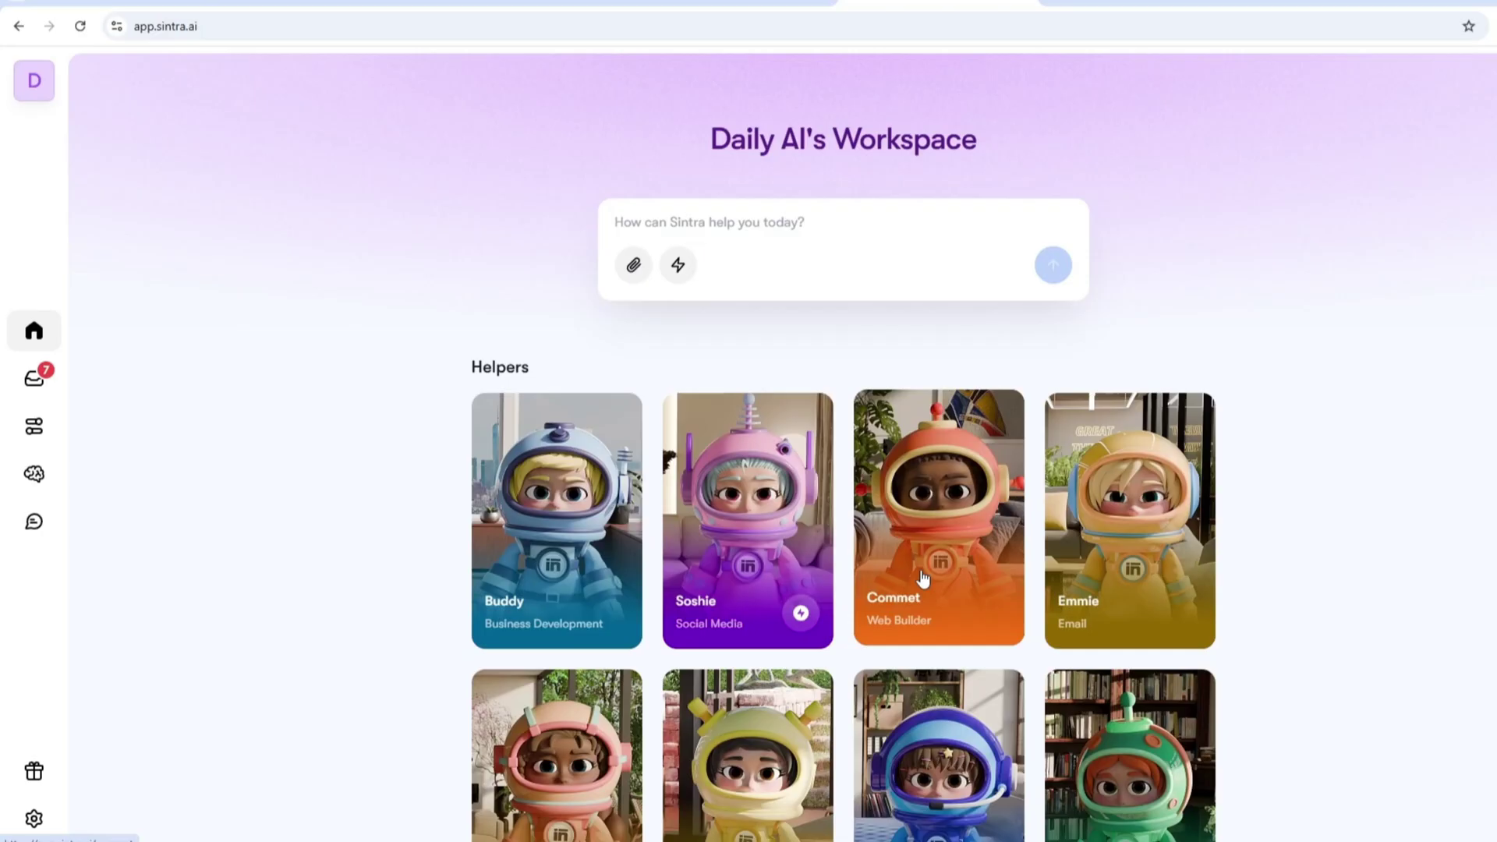
Open Commet's chat and scroll through its DataEdge AI website build reply
click(922, 577)
scroll(691, 489, down, 1)
scroll(690, 490, down, 1)
scroll(690, 491, down, 1)
scroll(690, 491, down, 1)
scroll(691, 491, down, 1)
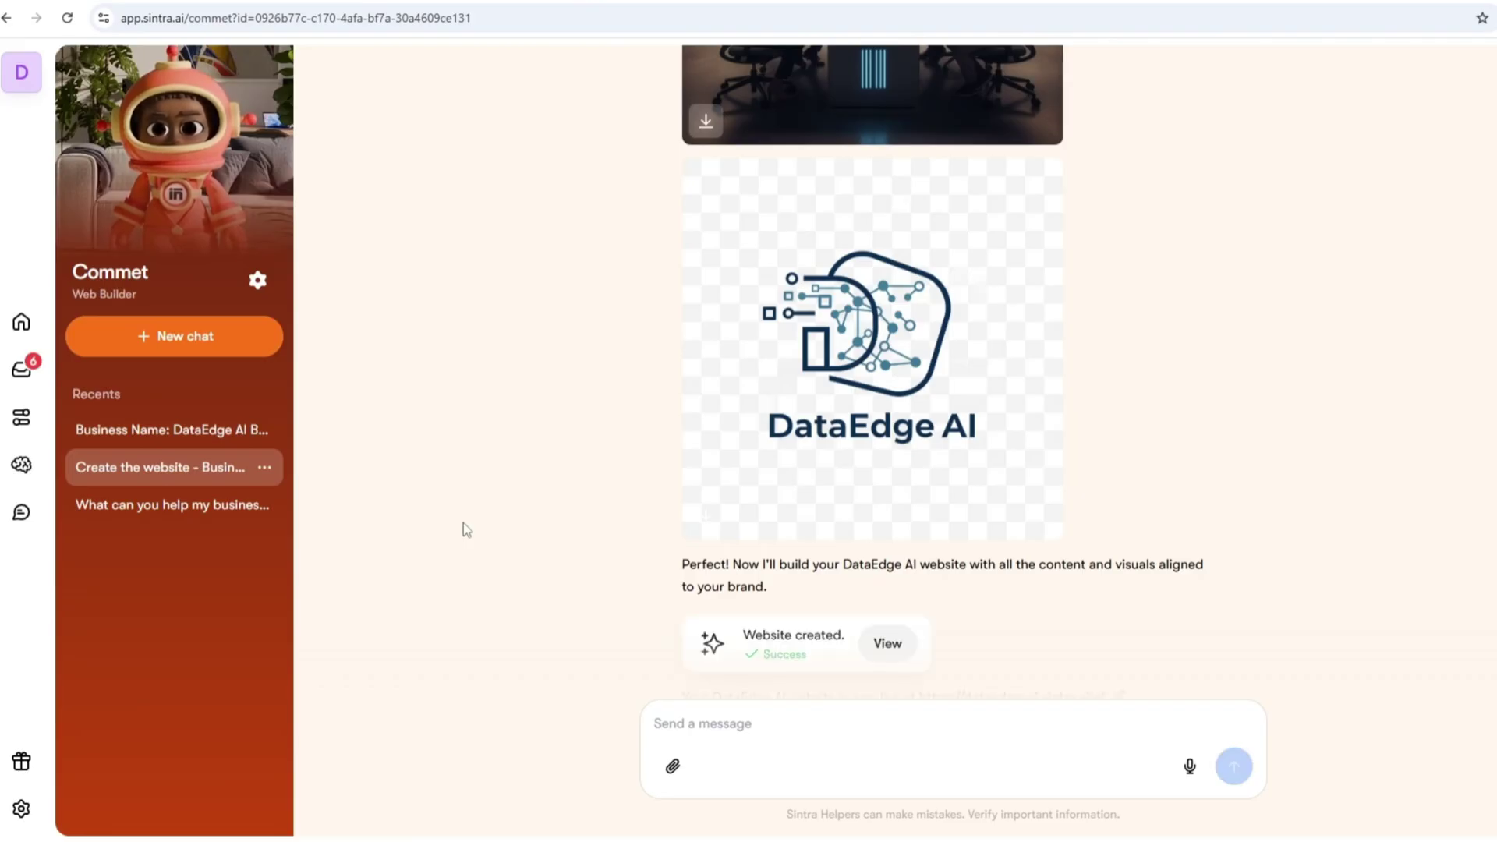
Preview the generated DataEdge AI website, scroll through it, and close the preview
click(887, 643)
scroll(1402, 421, down, 5)
scroll(1402, 421, down, 5)
scroll(1402, 421, down, 5)
key(Escape)
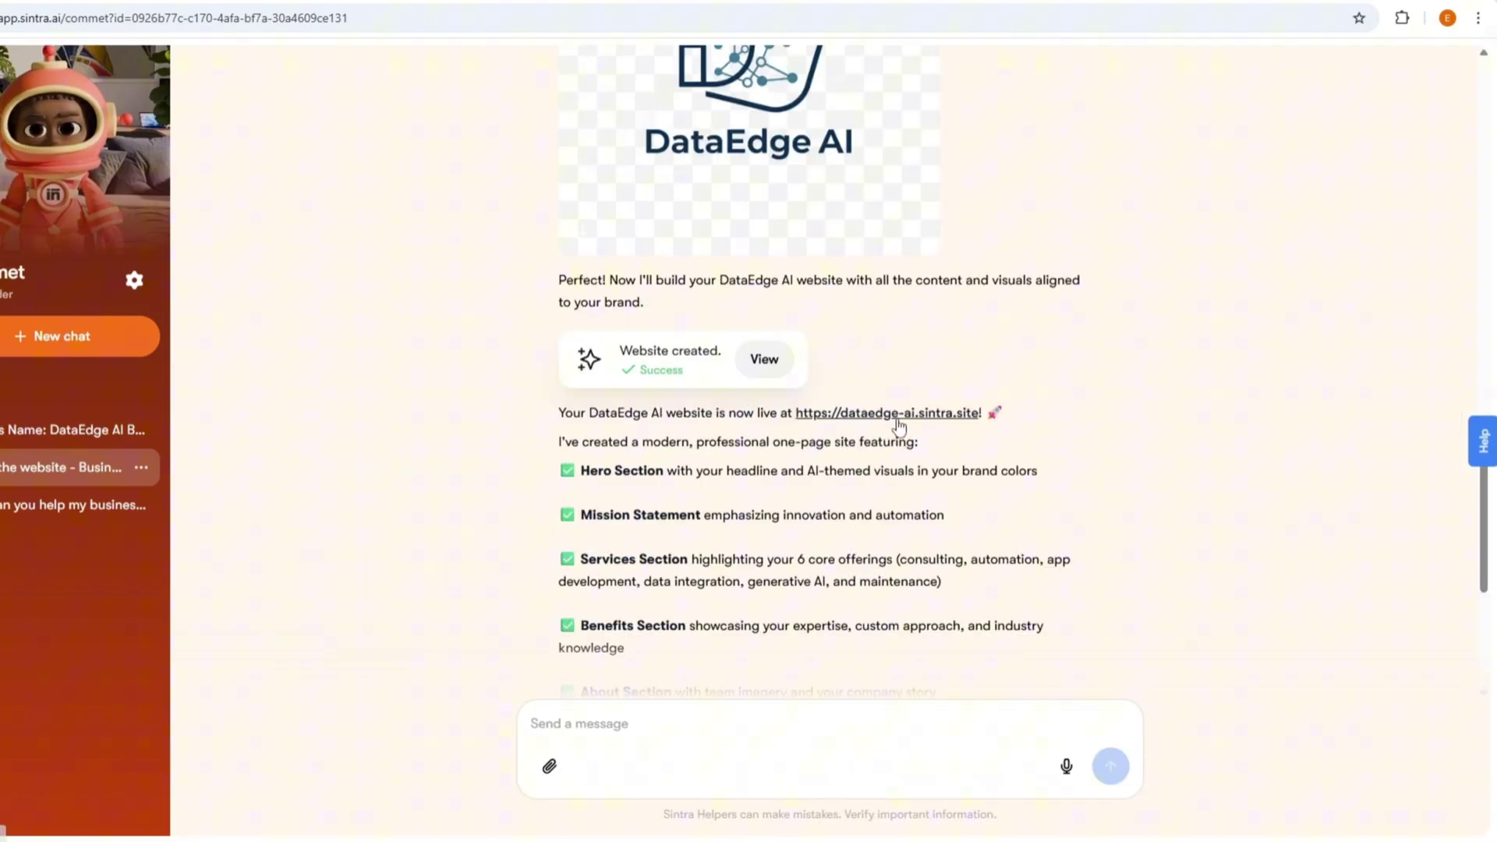
Open the live DataEdge AI site from the chat link and scroll down through its sections
click(897, 414)
scroll(754, 445, down, 2)
scroll(754, 446, down, 4)
scroll(761, 422, down, 2)
scroll(758, 426, down, 1)
scroll(757, 427, down, 2)
scroll(773, 393, down, 4)
scroll(724, 508, down, 4)
scroll(730, 497, down, 2)
scroll(726, 512, down, 1)
scroll(726, 515, down, 4)
scroll(728, 515, down, 8)
Expand the first four FAQ answers, ending with the ROI question
click(447, 425)
click(464, 546)
scroll(464, 546, down, 3)
click(464, 527)
click(441, 653)
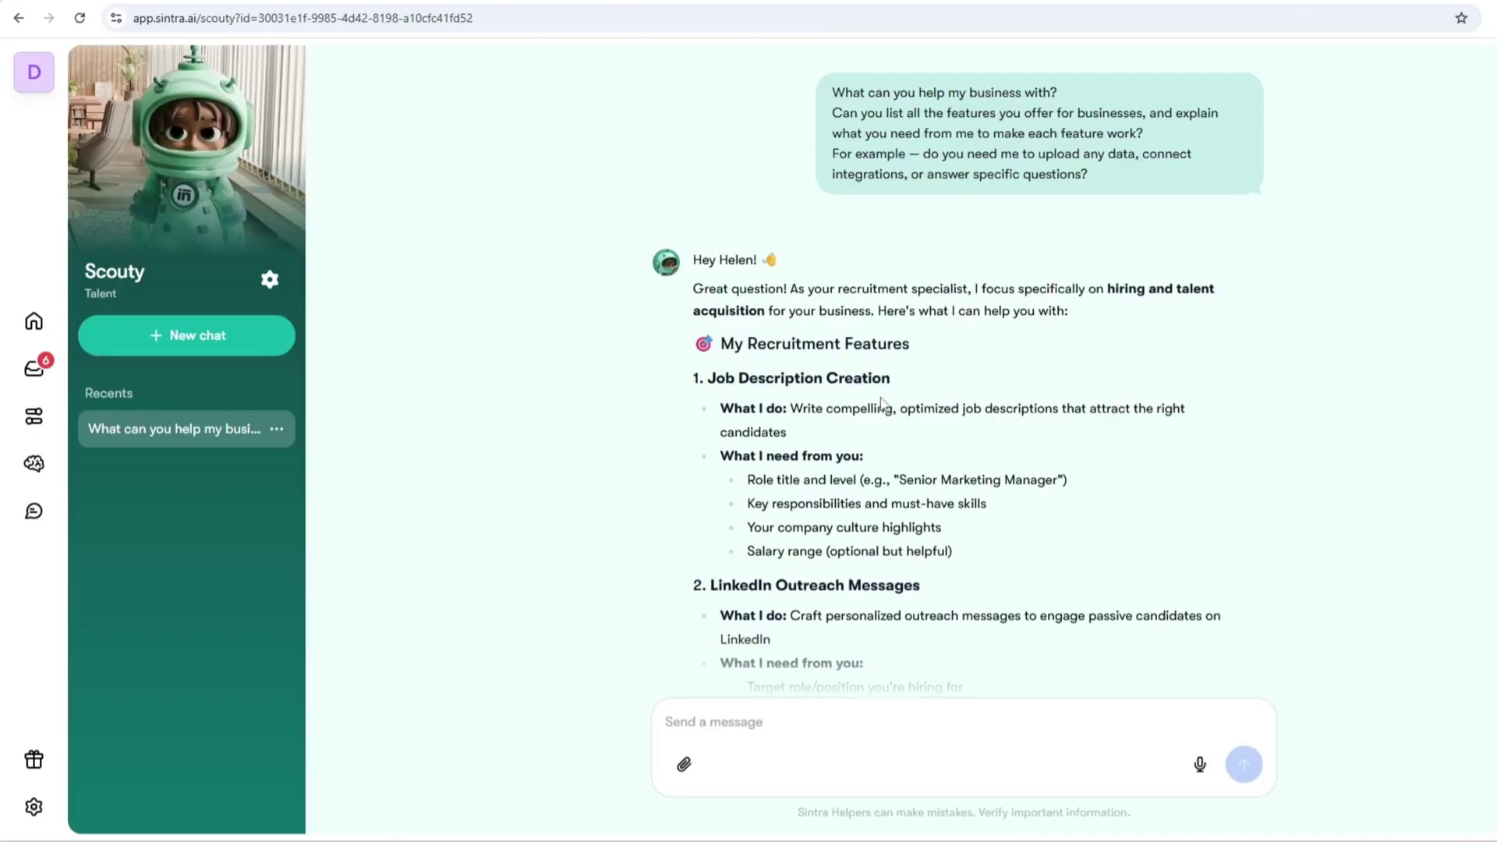
Start a new Scouty chat and send the hiring-roles request
scroll(958, 470, down, 2)
scroll(956, 465, down, 1)
scroll(956, 465, down, 1)
scroll(593, 532, down, 1)
click(222, 352)
text(Right now, I am a solo entrepreneur, but I want to start building a team. I need to hire two key roles — an AI Consultant and a Social Media Manager to manage all my social media accounts. I want to create detailed job descriptions for these roles based on my company information, the tools I use, and the services I offer. Each candidate should have at least 2 years of experience. These positions will be remote, and I'll be focusing on finding candidates based in the U.S. I also need to research which websites are best for finding qualified candidates for these roles, and conduct LinkedIn research to identify potential candidates. Finally, I want to create a LinkedIn outreach message to contact them directly.)
scroll(761, 491, up, 1)
click(1244, 596)
Scroll through Scouty's reply down to the outreach message templates
scroll(1271, 351, down, 5)
scroll(1243, 257, down, 5)
scroll(712, 451, down, 4)
scroll(989, 301, down, 10)
scroll(1060, 606, down, 1)
scroll(1392, 591, down, 4)
scroll(1365, 609, down, 2)
Select Scouty's outreach email template and send it to Vizzy
drag(692, 189, 727, 568)
click(34, 321)
scroll(546, 437, down, 5)
click(737, 437)
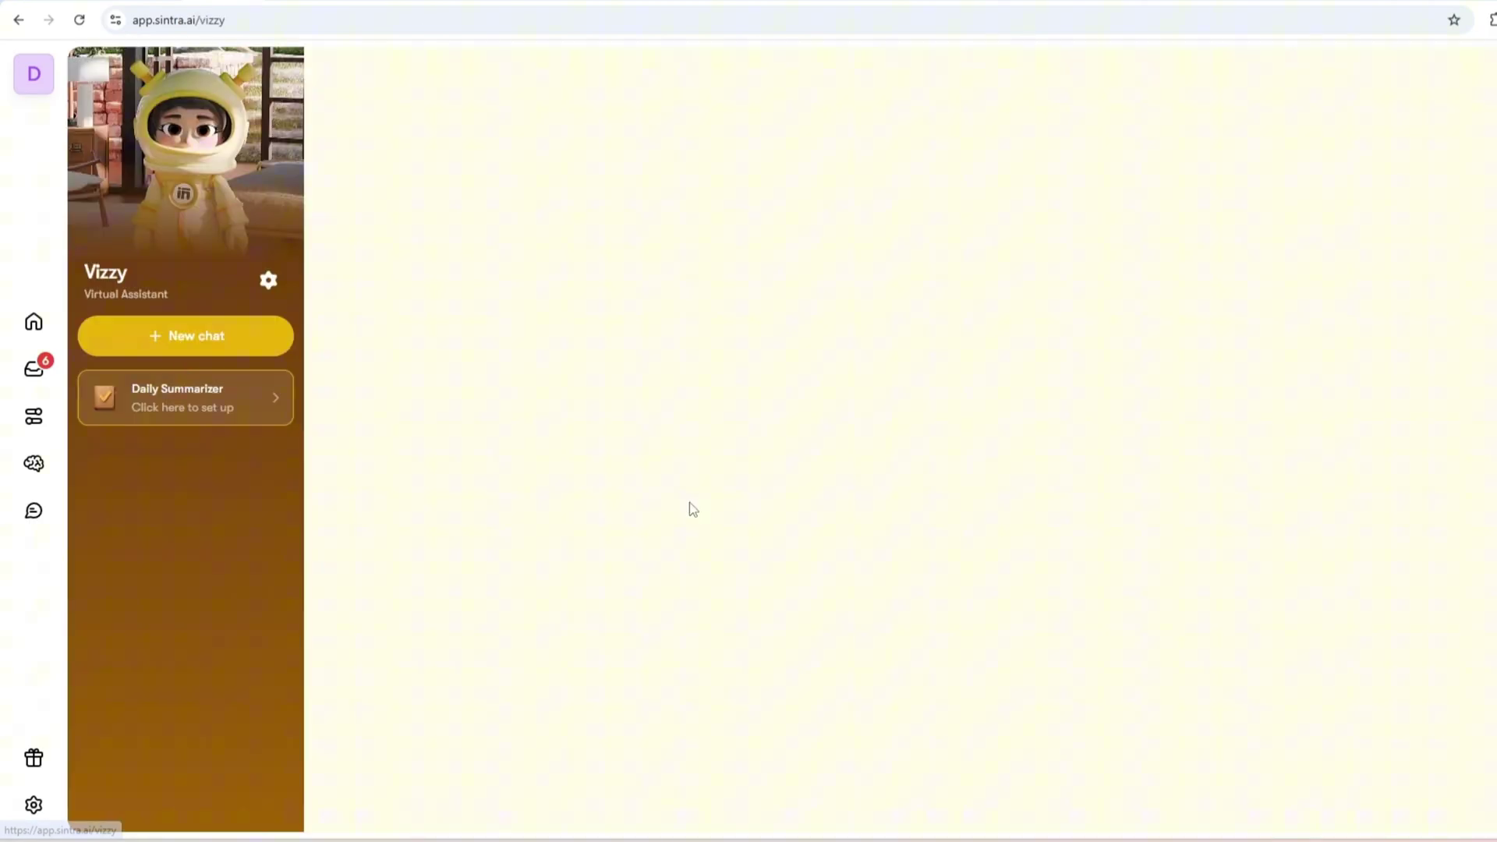
click(714, 503)
key(ctrl+v)
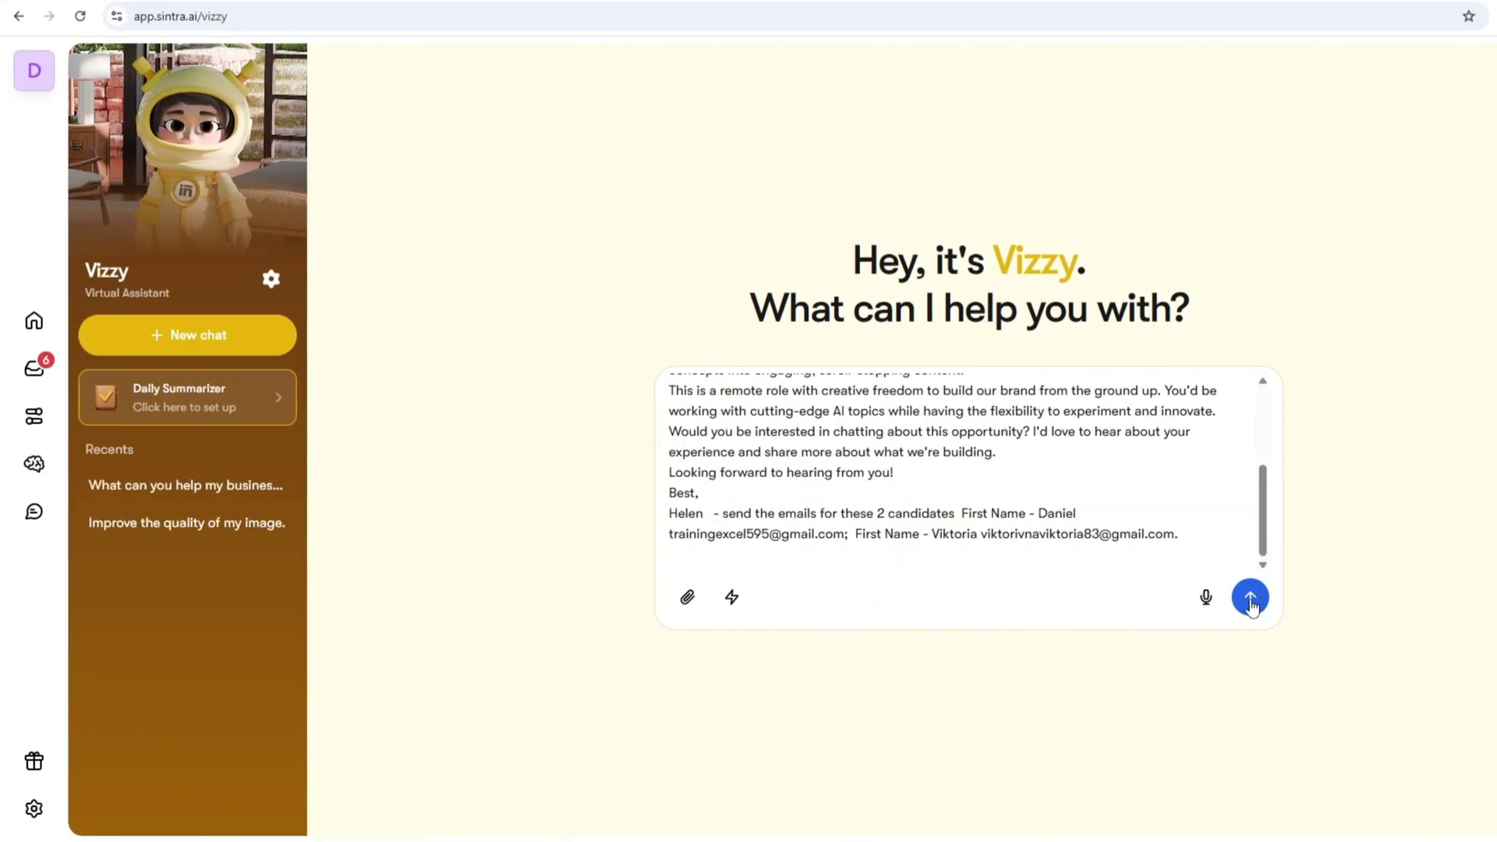
click(1251, 599)
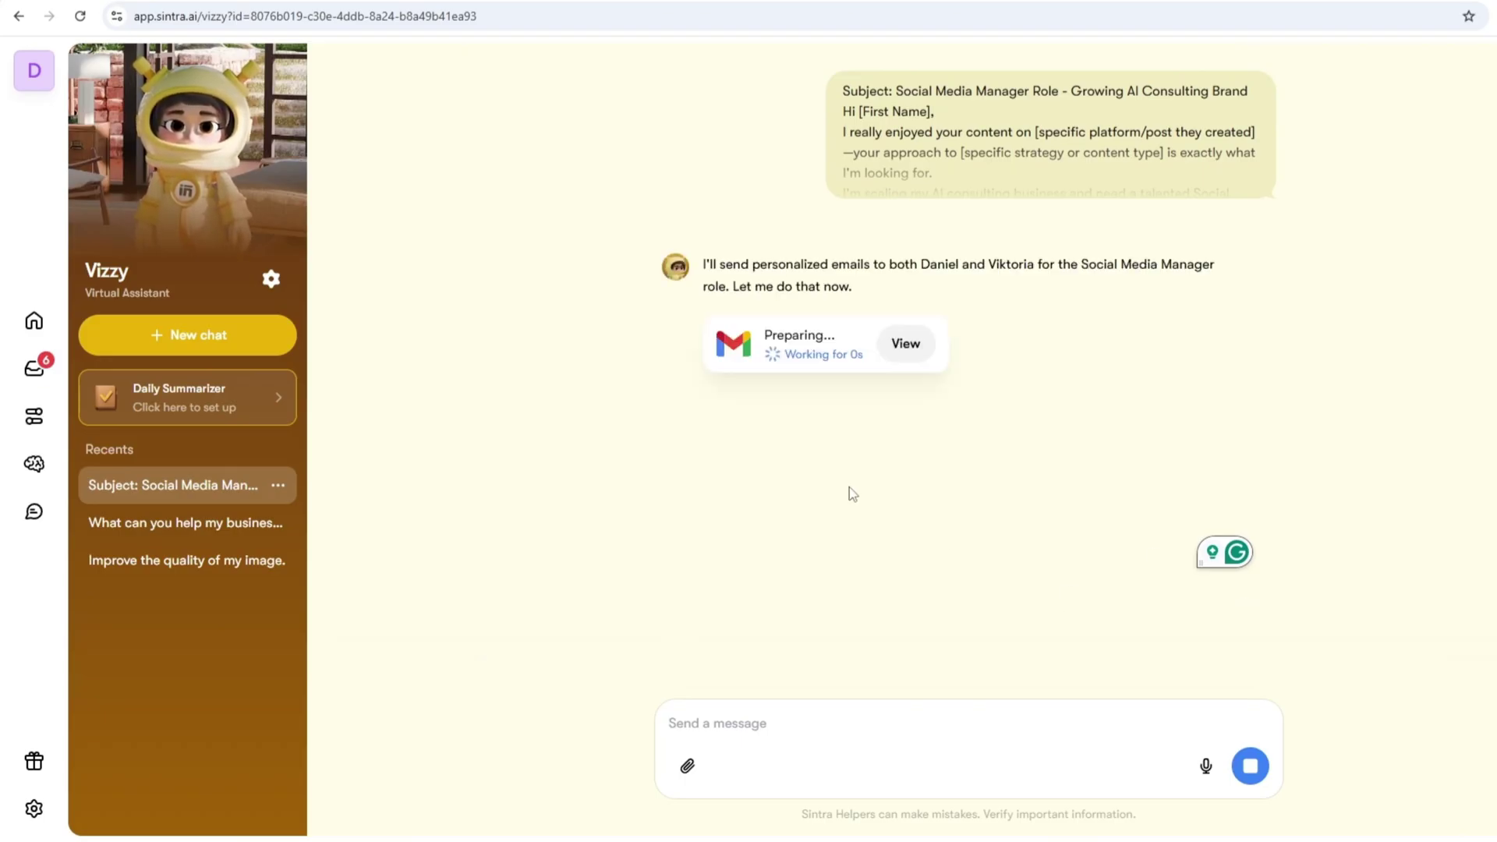
Review the first drafted Social Media Manager outreach email and send it
click(988, 343)
scroll(1173, 660, down, 3)
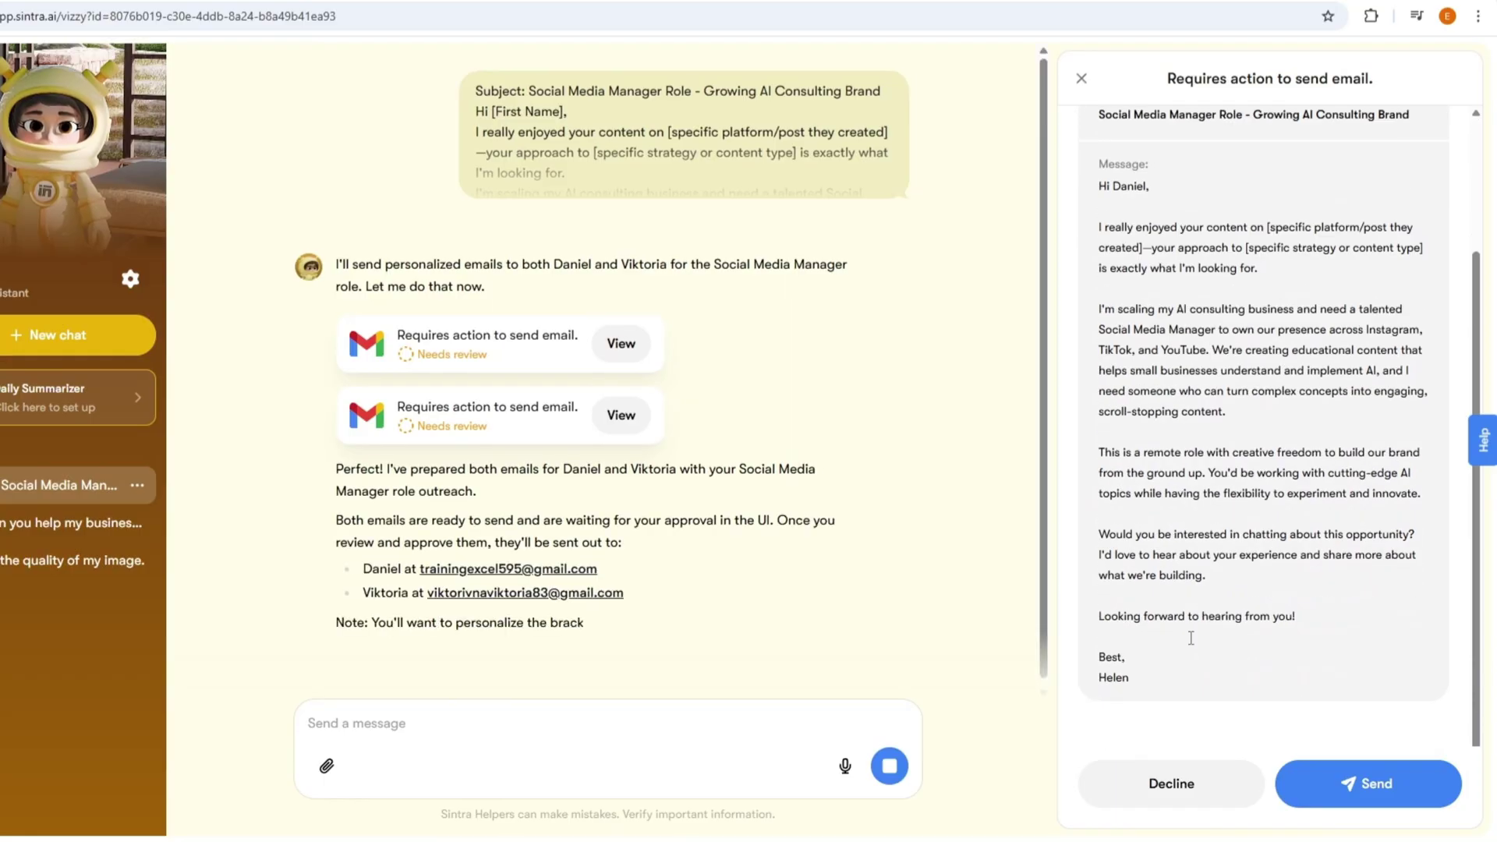
scroll(1350, 635, up, 3)
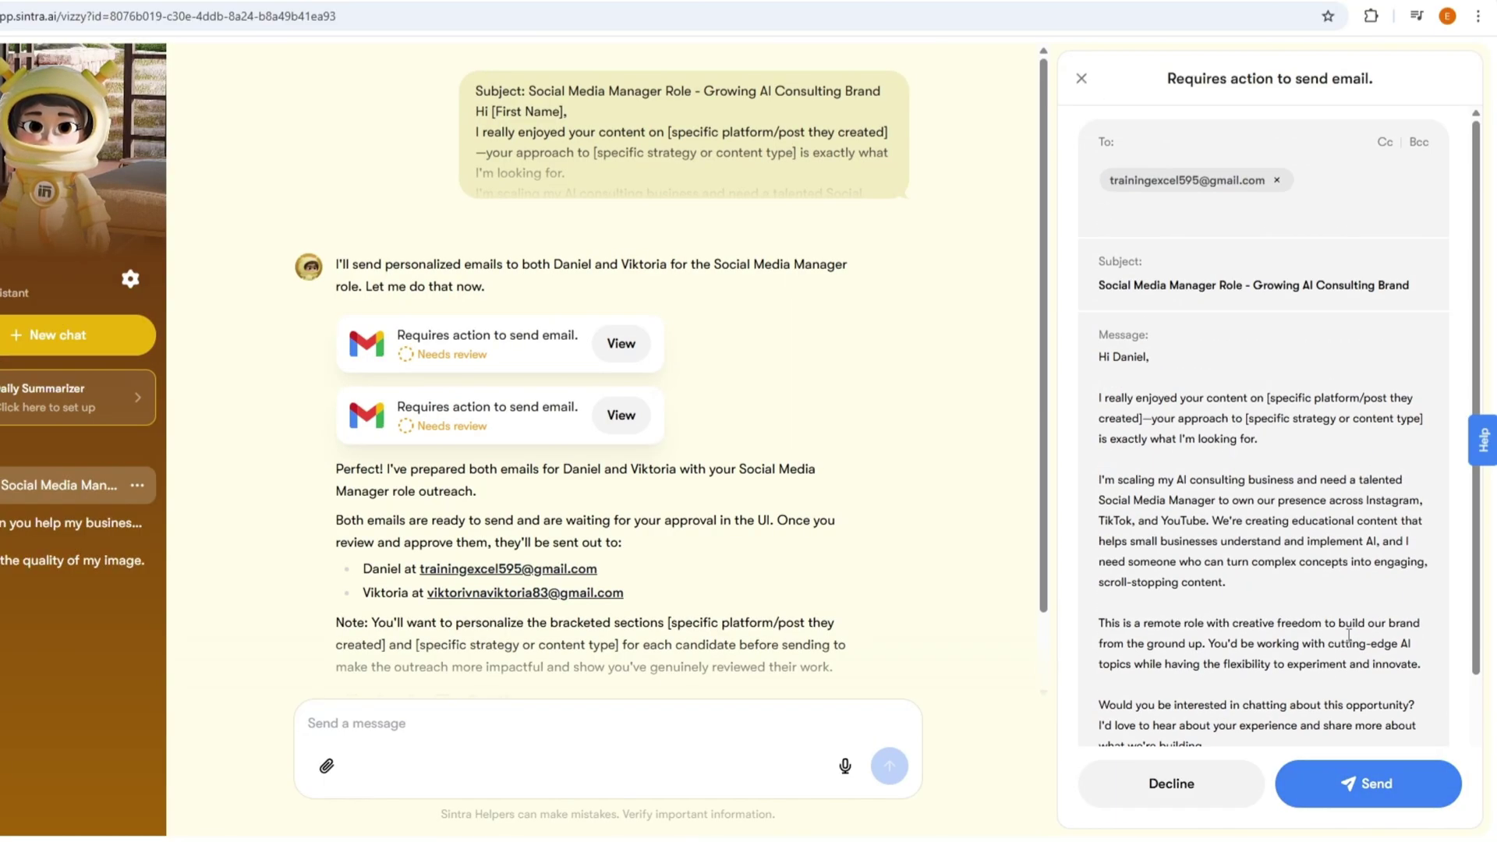
scroll(1349, 636, down, 2)
click(1348, 787)
scroll(1357, 796, down, 3)
Send the second outreach email, then open the Social Media Manager Role email in Gmail
click(1373, 790)
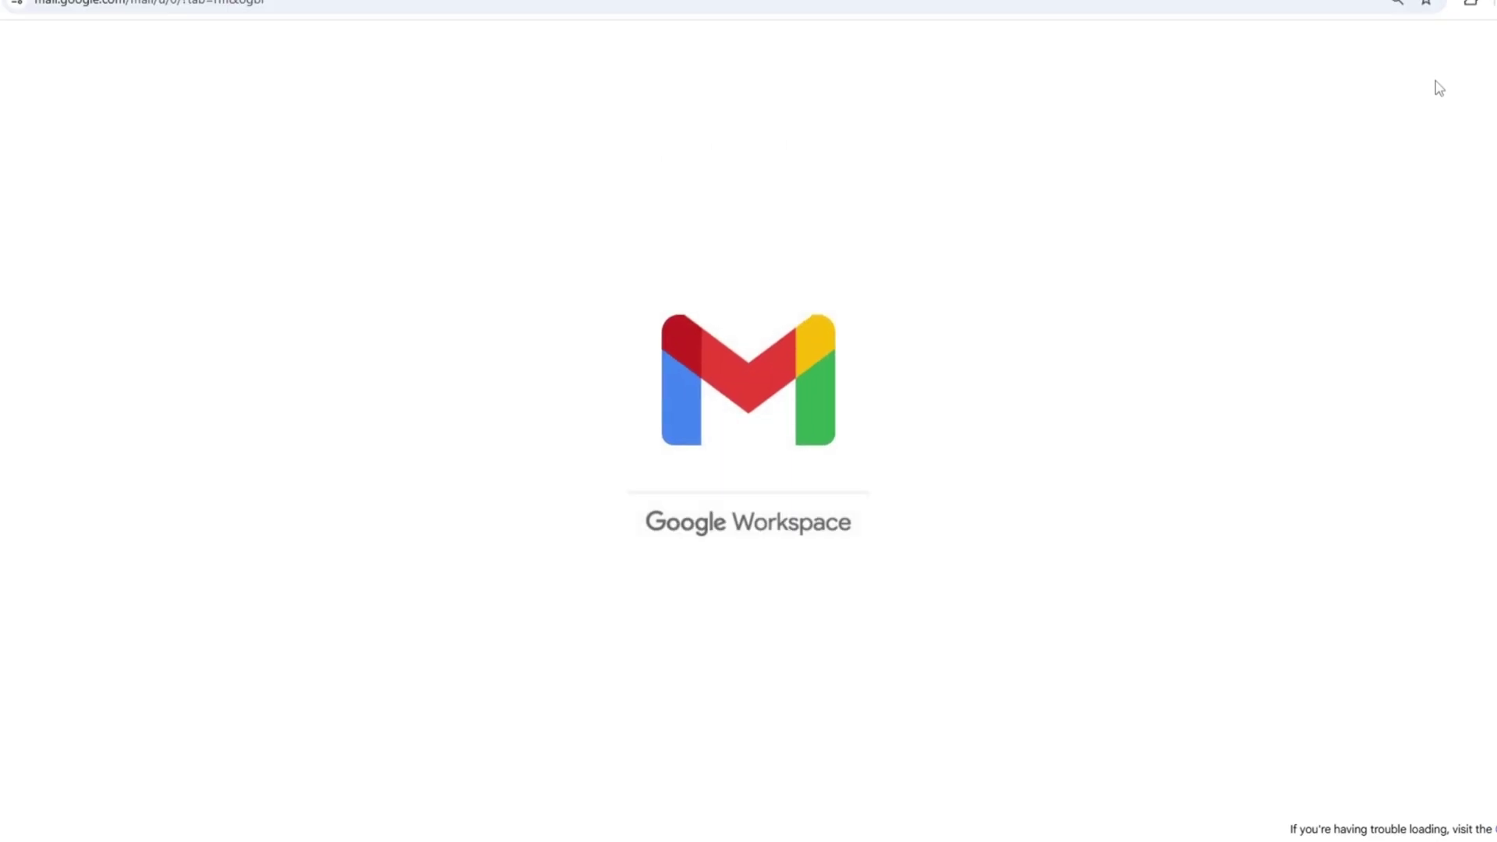
click(241, 131)
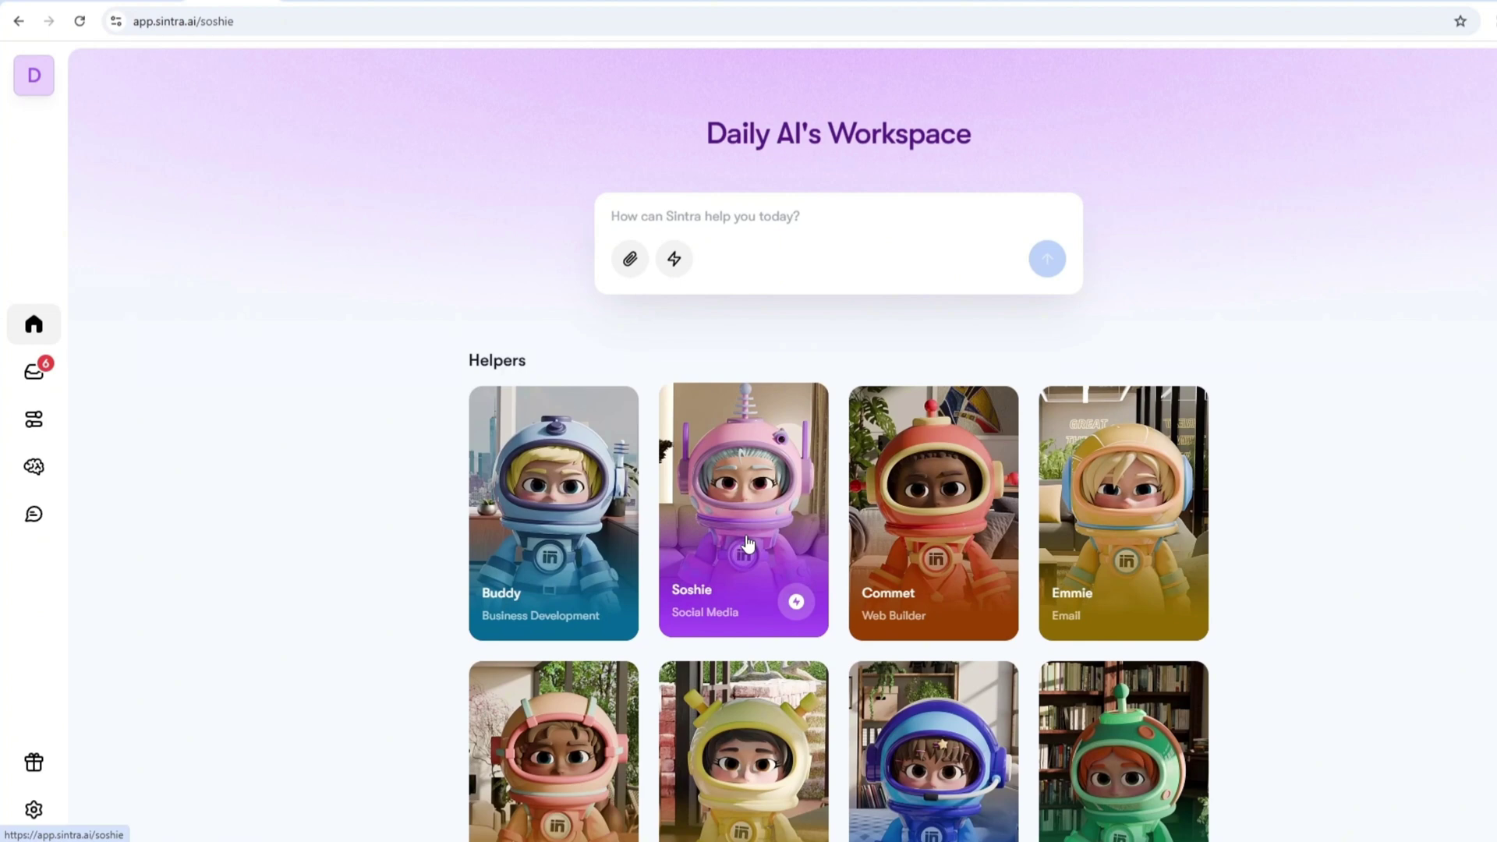
Send Soshie the URL and Instagram post instructions, then scroll through the generated post
click(747, 544)
click(662, 474)
key(ctrl+v)
click(1244, 521)
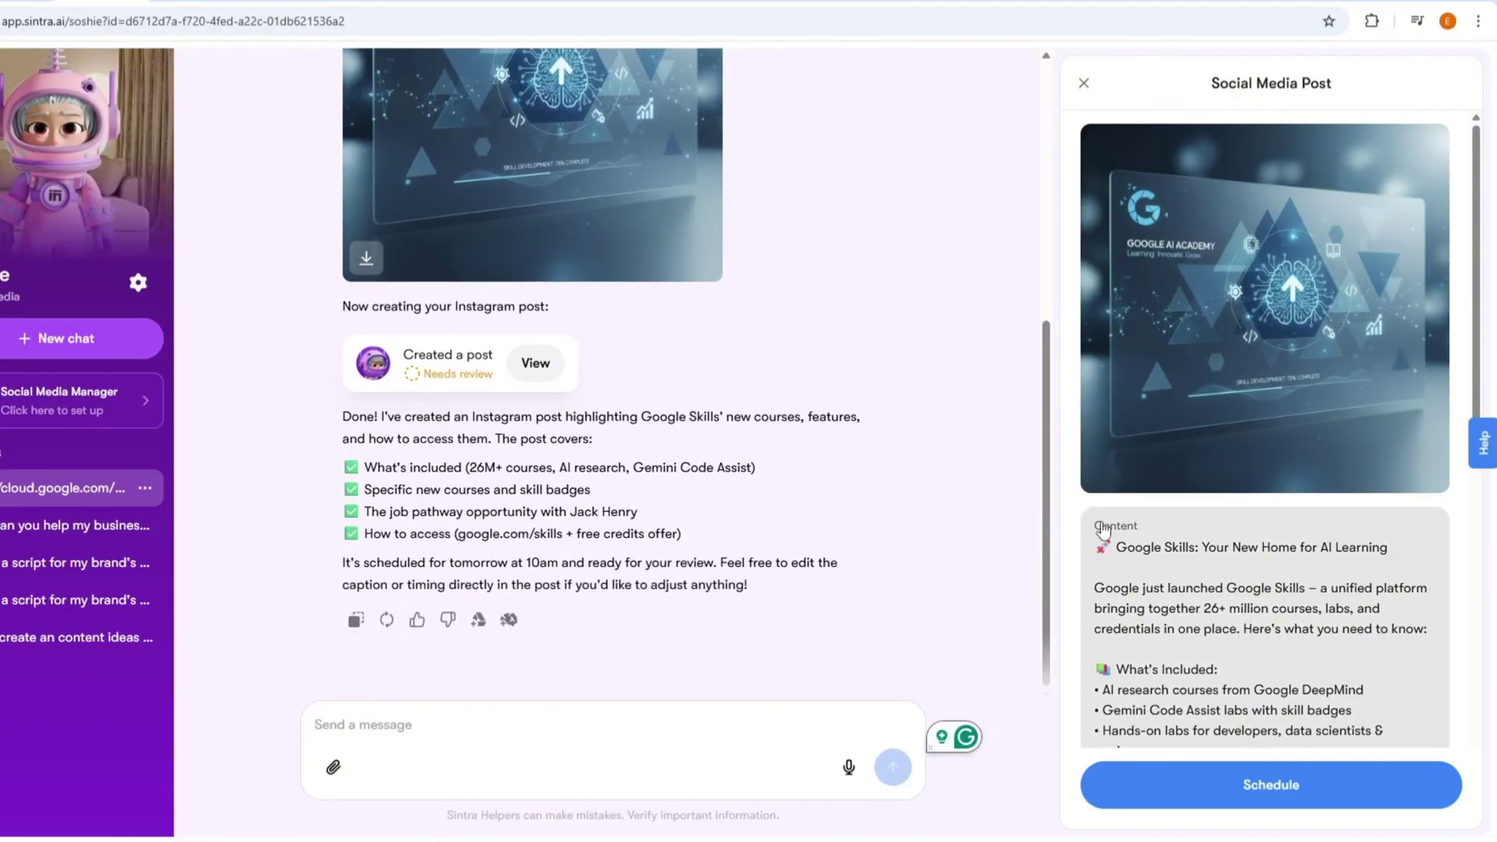
scroll(1183, 396, down, 3)
scroll(1174, 546, down, 5)
Keep the content type as a regular post, review platforms, then open the Social Media Manager automation
click(1170, 612)
click(1108, 82)
scroll(1141, 546, down, 5)
scroll(1141, 658, down, 5)
click(1141, 657)
click(1111, 84)
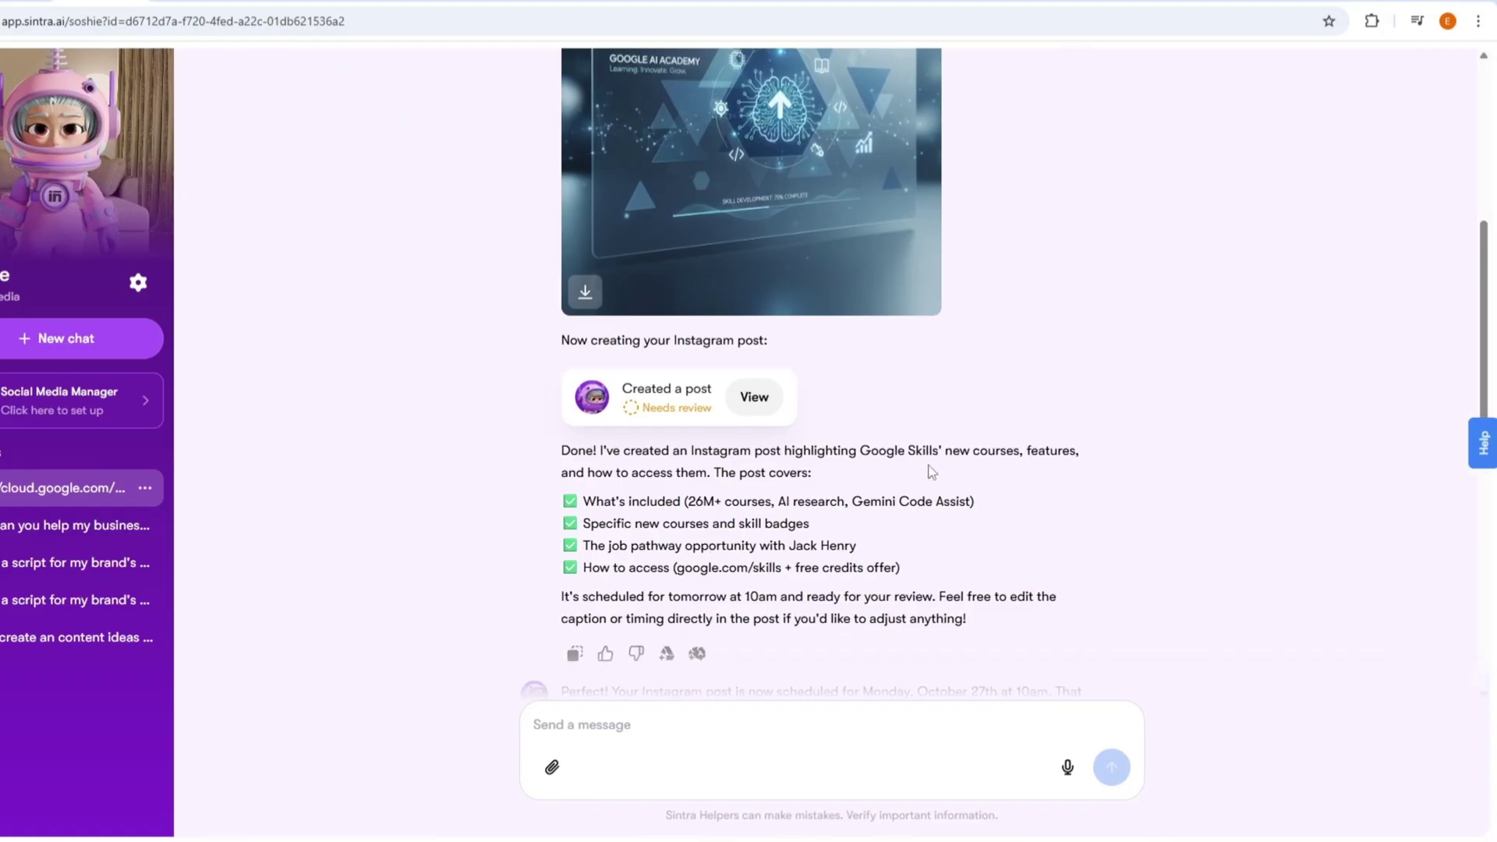
click(21, 405)
click(727, 589)
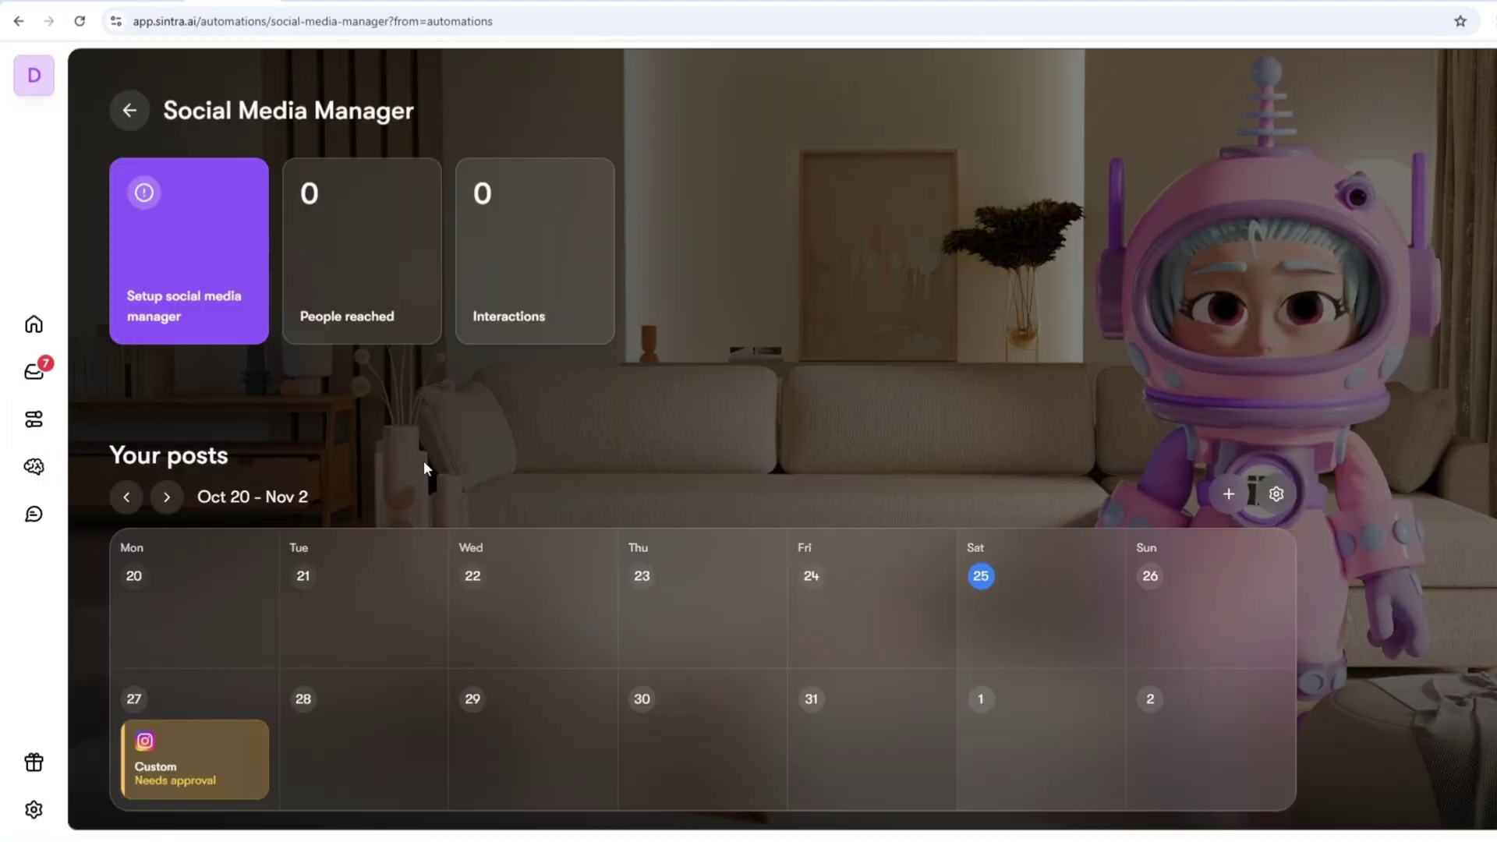
Send the image prompt with its attachment, then attach another file and send a second prompt
scroll(423, 461, down, 1)
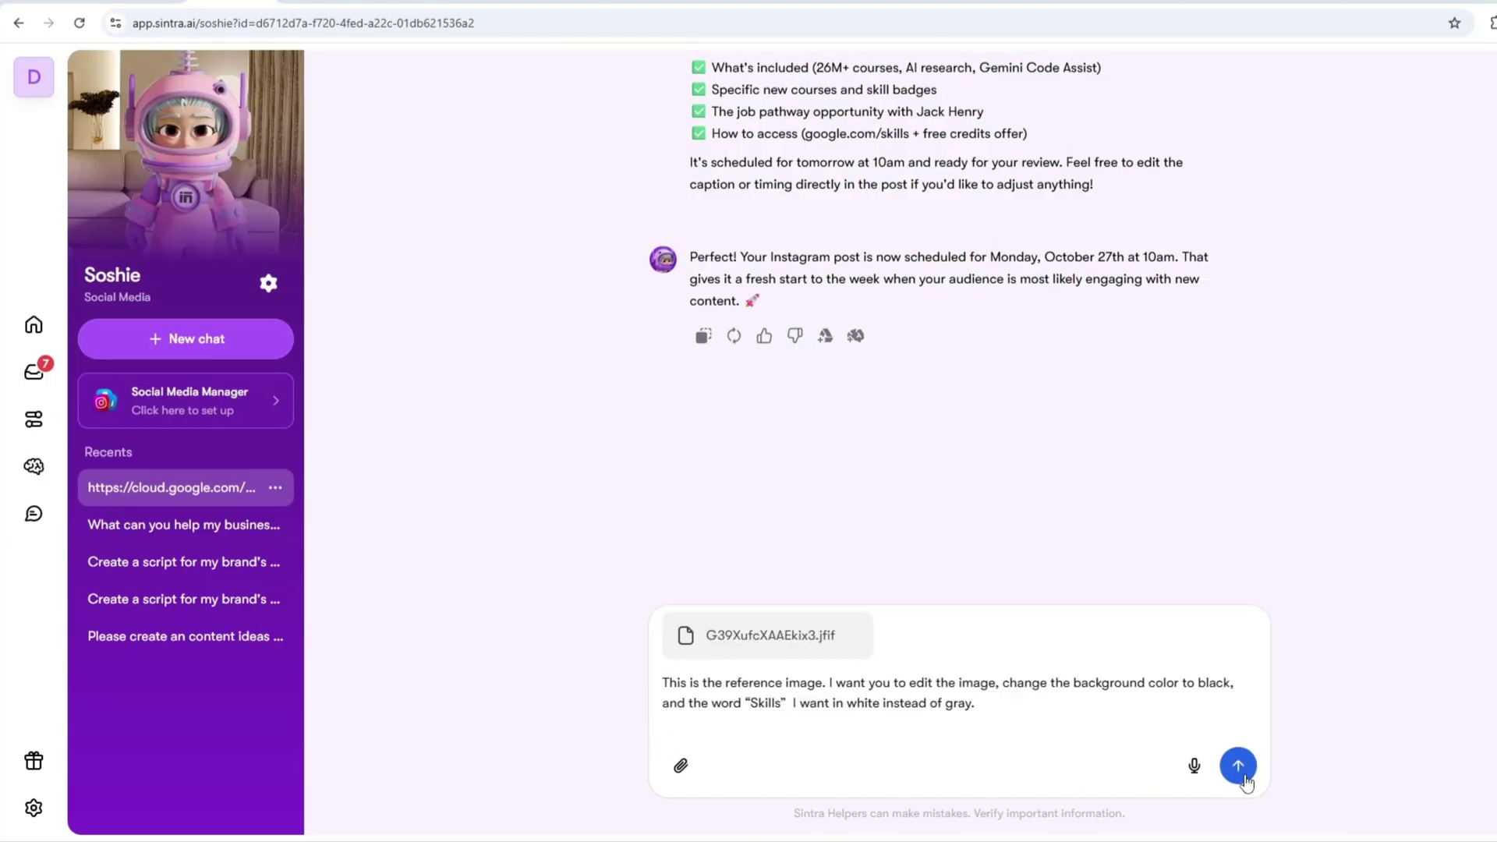
click(1245, 777)
scroll(1250, 633, down, 2)
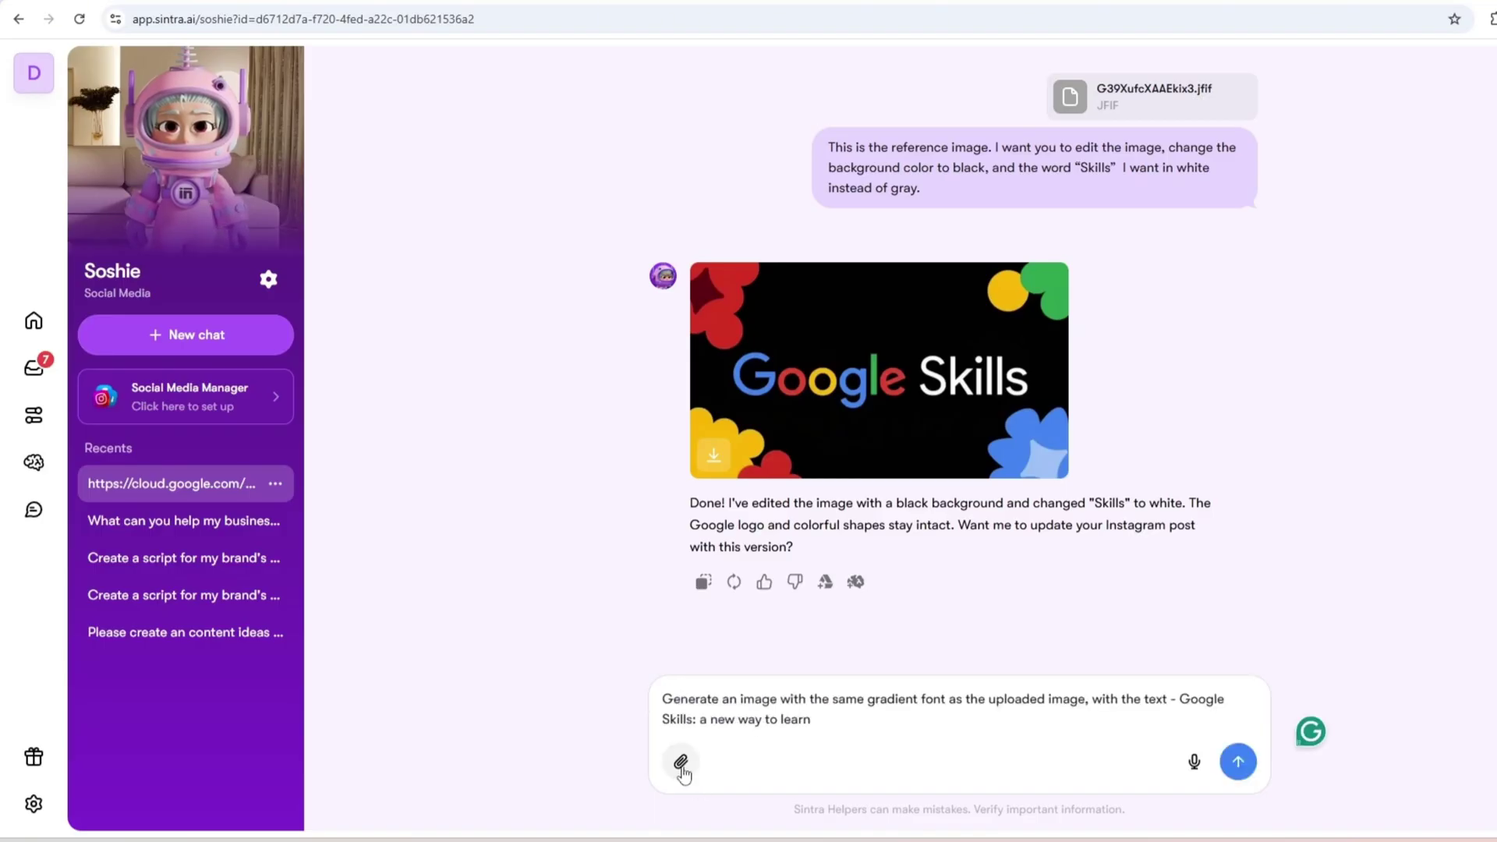
click(681, 763)
click(1239, 762)
Highlight the social media image, target audience and viral Reel script power-ups, then open the Power-ups panel
scroll(1209, 641, down, 1)
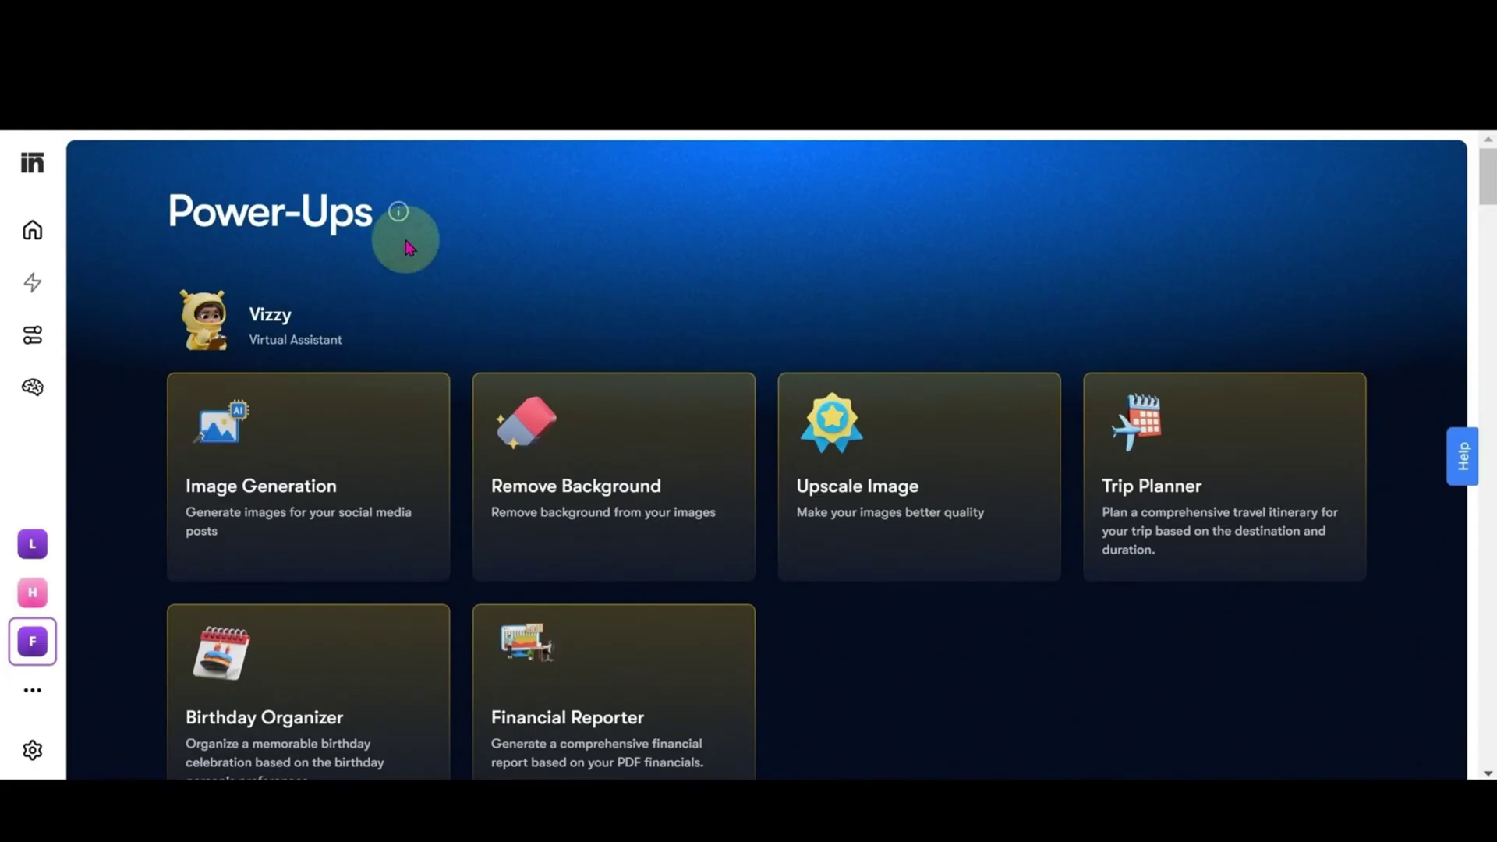
scroll(234, 375, down, 1)
scroll(141, 408, down, 7)
scroll(294, 324, down, 3)
scroll(624, 351, down, 3)
scroll(863, 445, down, 4)
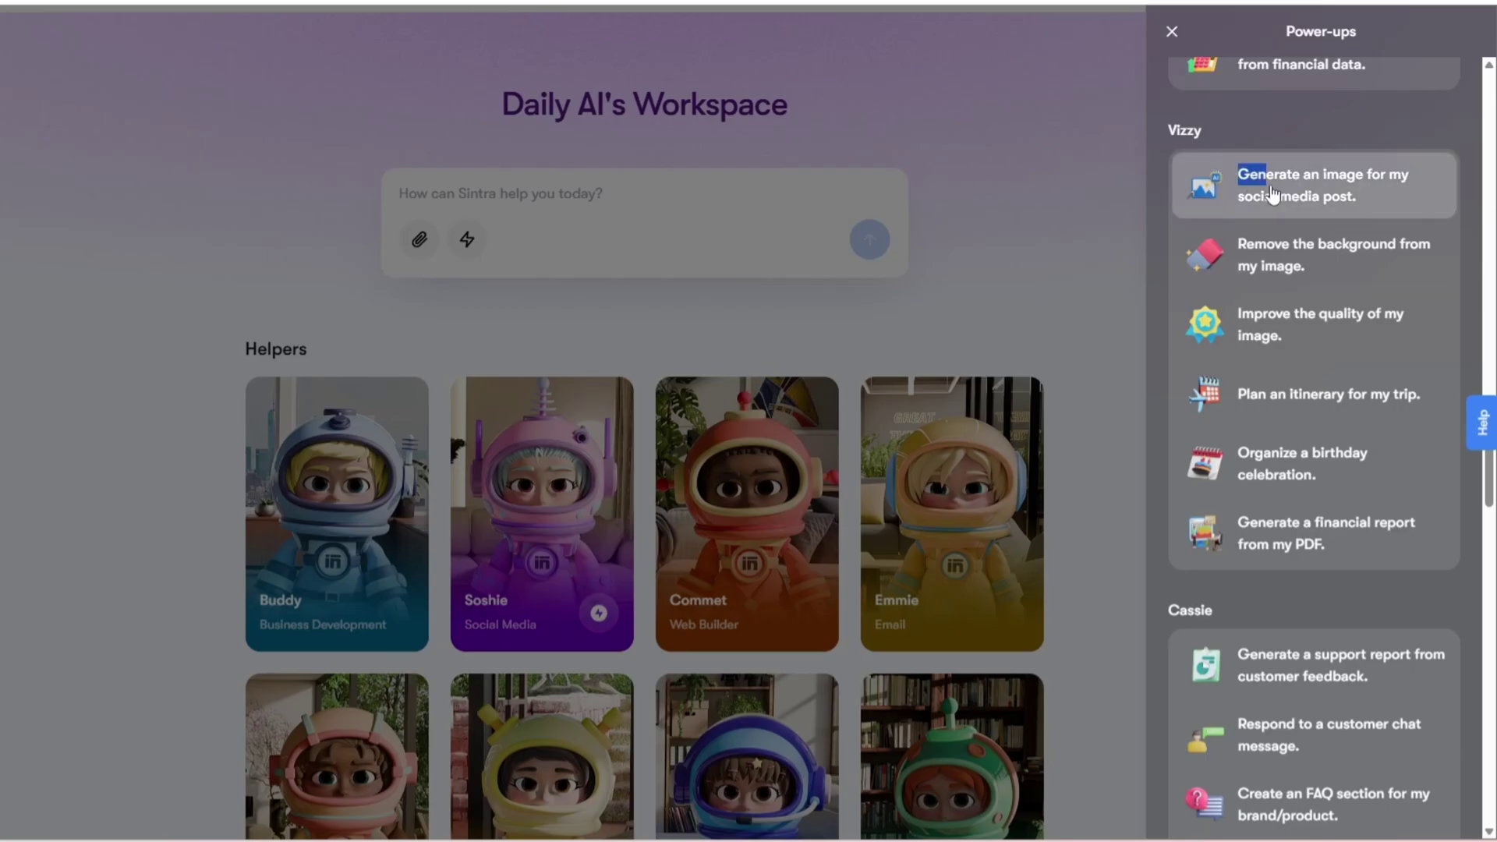
drag(1273, 195, 1408, 199)
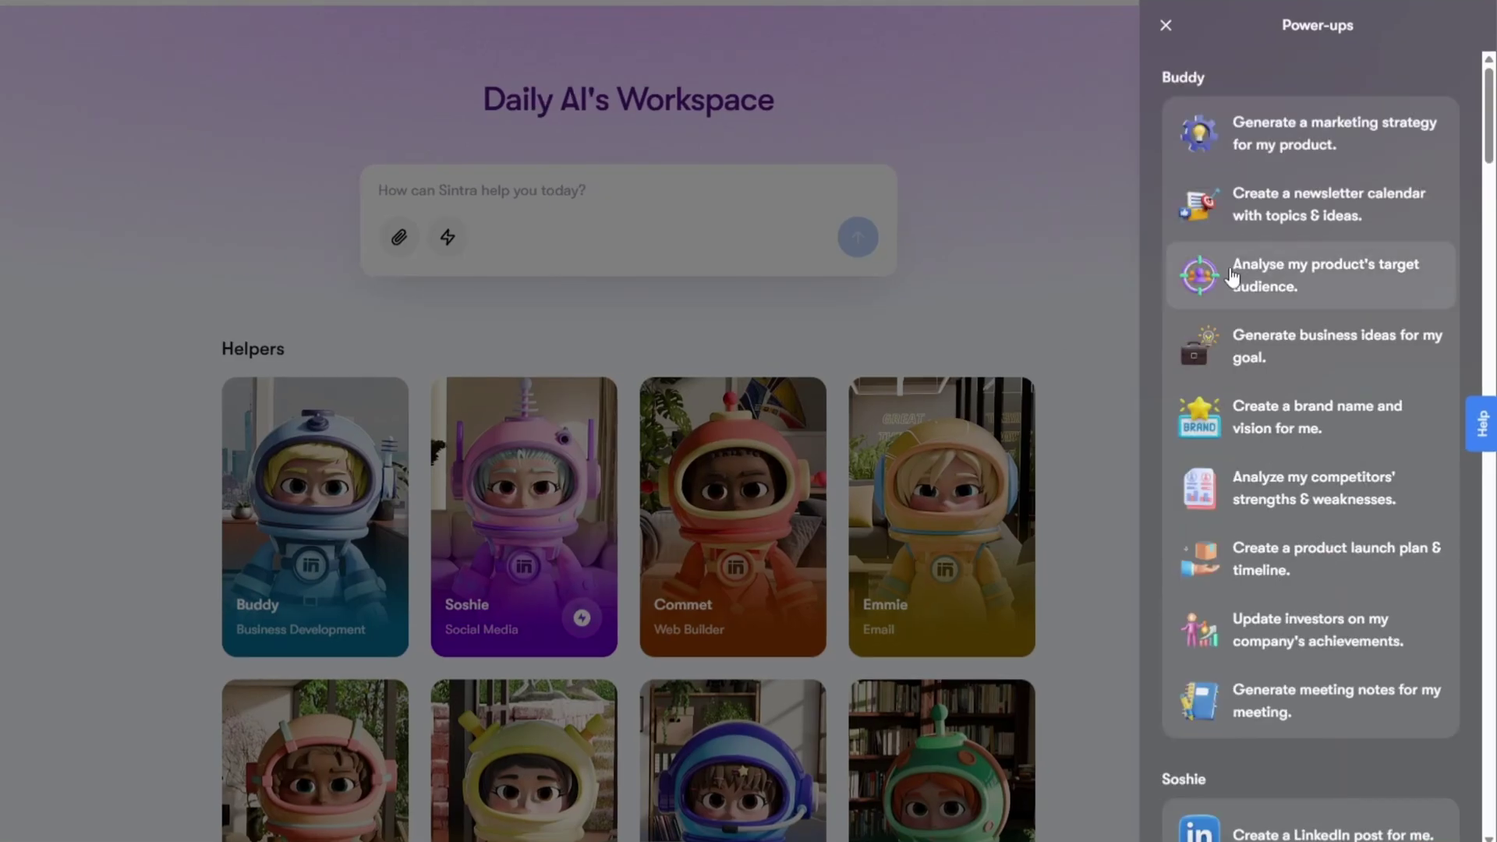
drag(1232, 257, 1341, 303)
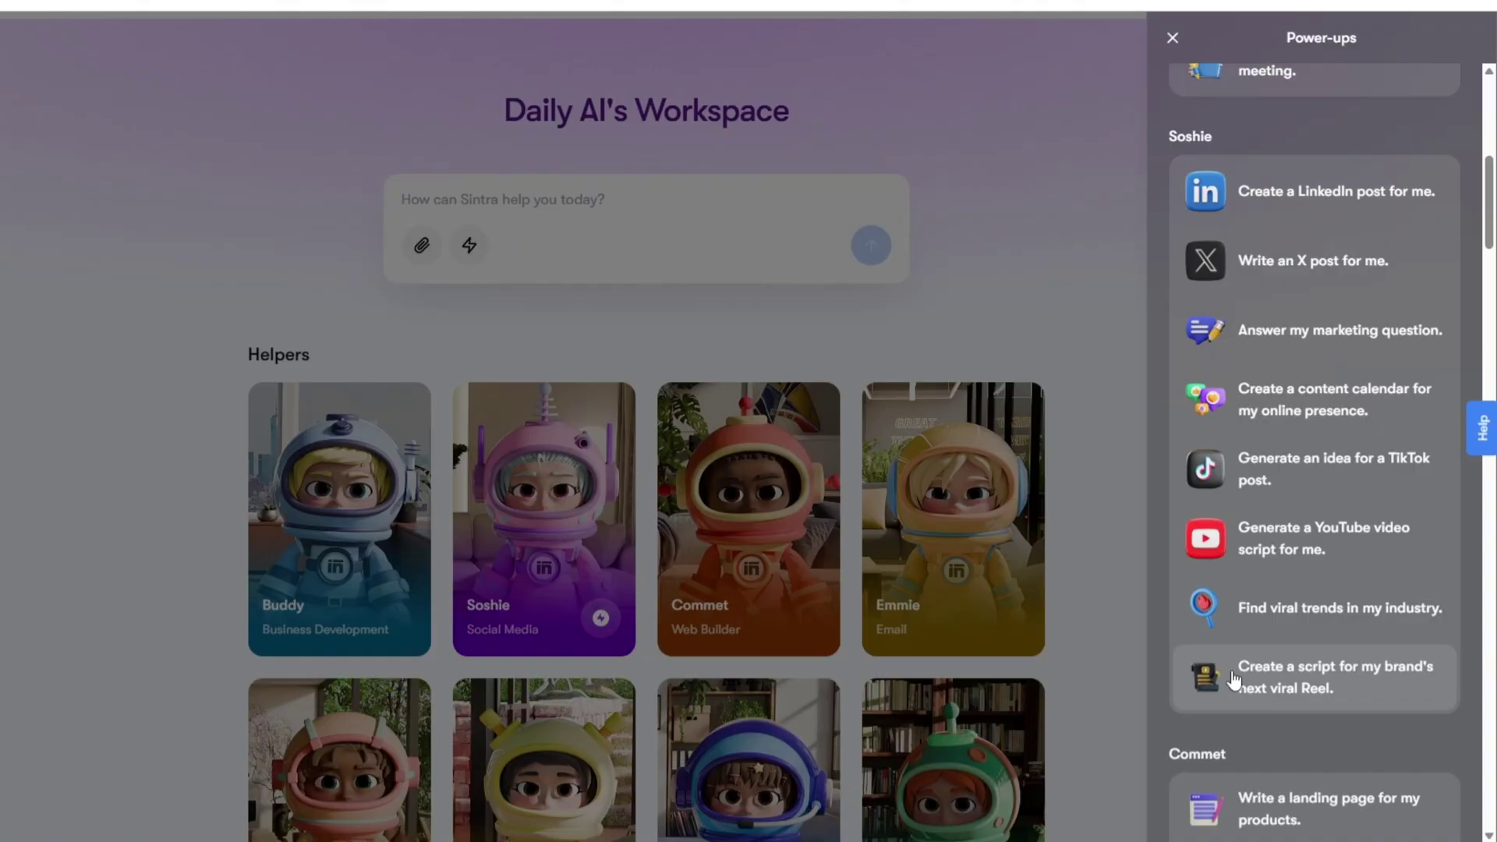
drag(1233, 677, 1279, 691)
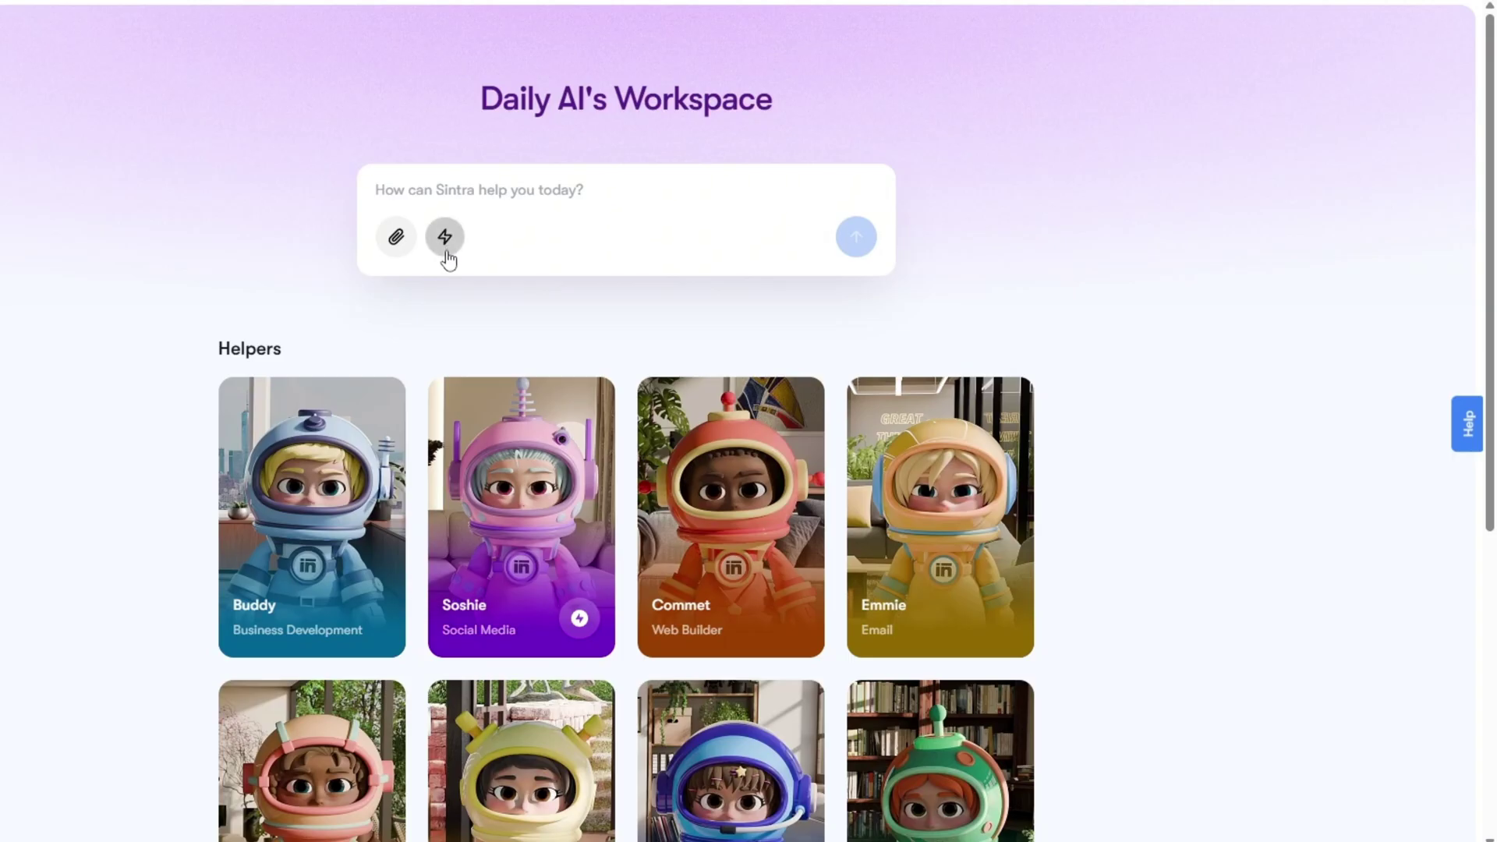
click(446, 248)
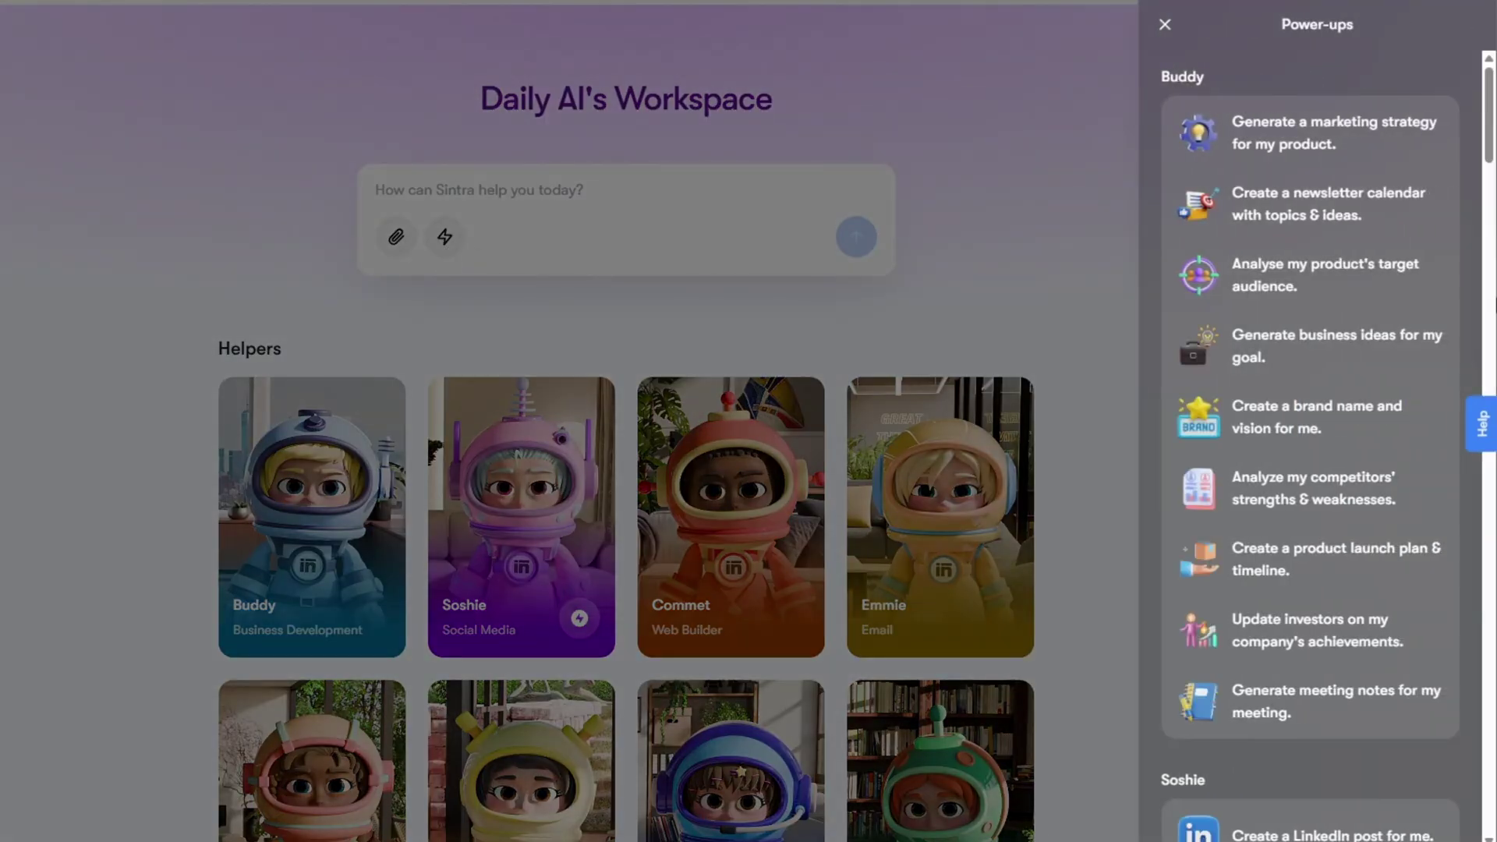
Scroll the Power-ups panel down toward Soshie's section
scroll(1462, 245, down, 1)
scroll(1463, 245, down, 6)
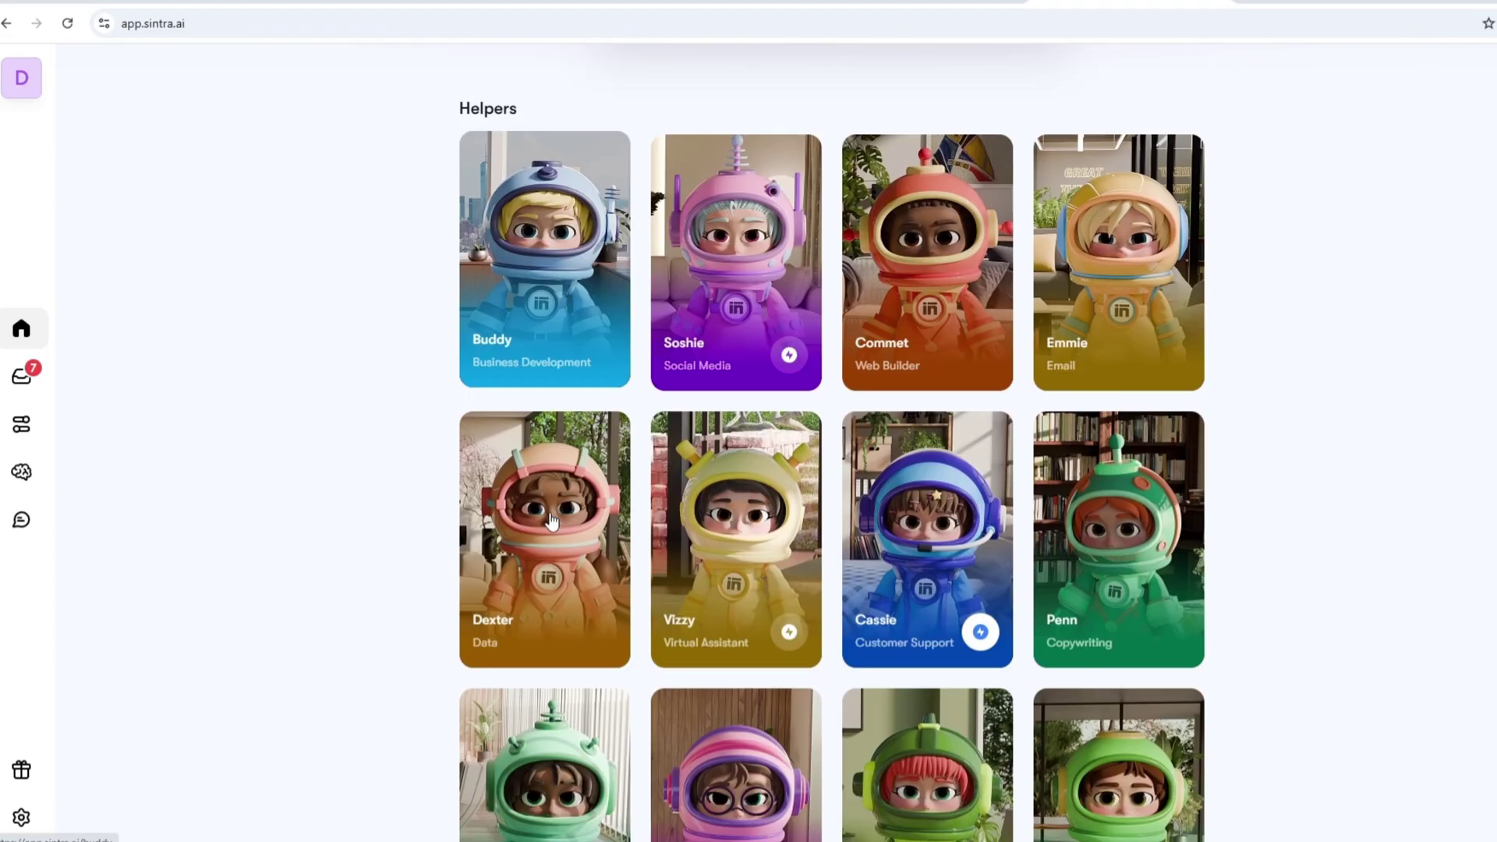